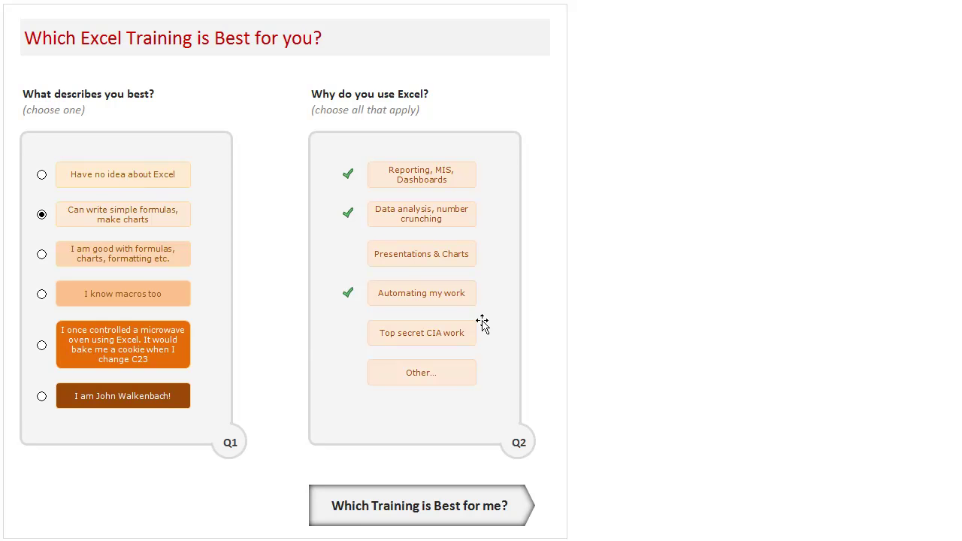
click(410, 218)
click(408, 220)
click(441, 262)
click(425, 260)
click(440, 342)
click(440, 342)
click(434, 372)
click(399, 385)
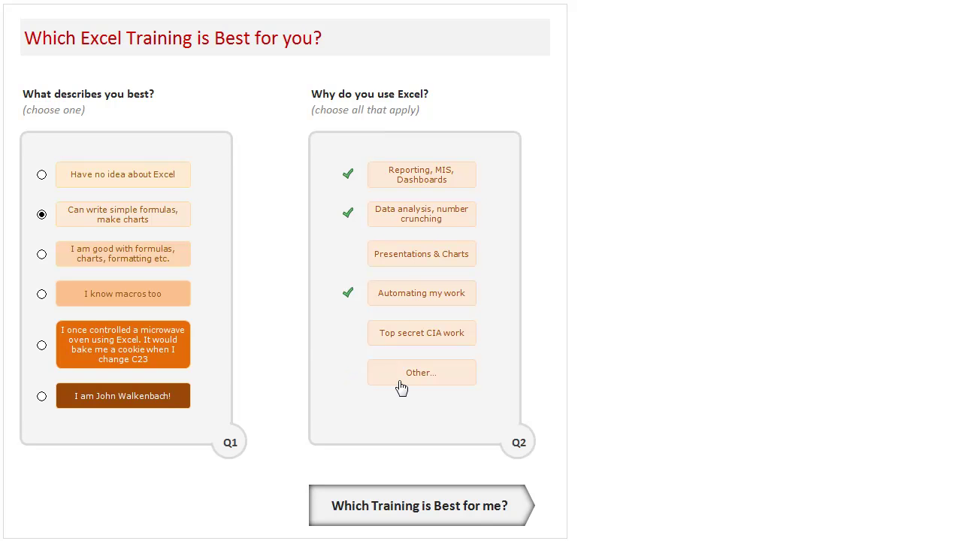
Step: Show the six ranked trainings, led by Excel School + VBA Classes + Dashboards at $347
click(439, 519)
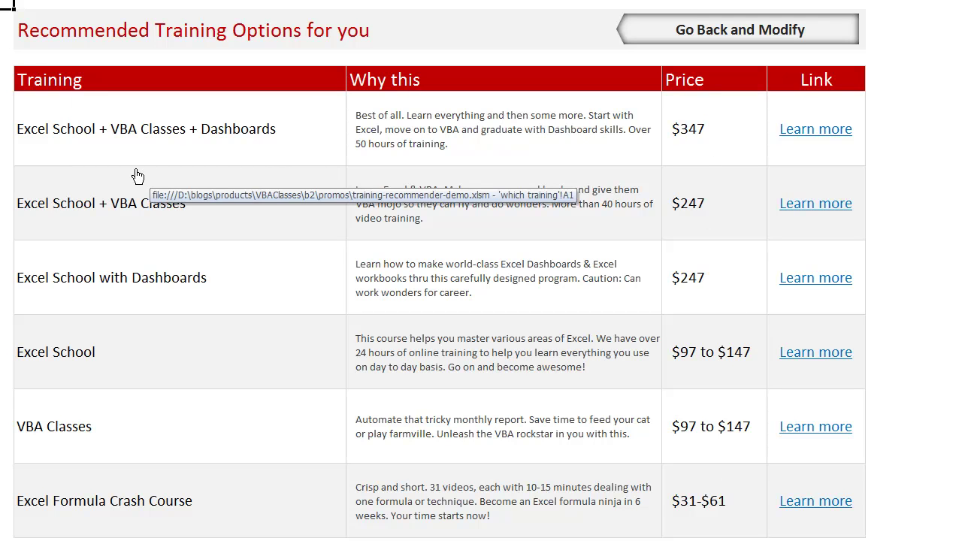
click(695, 42)
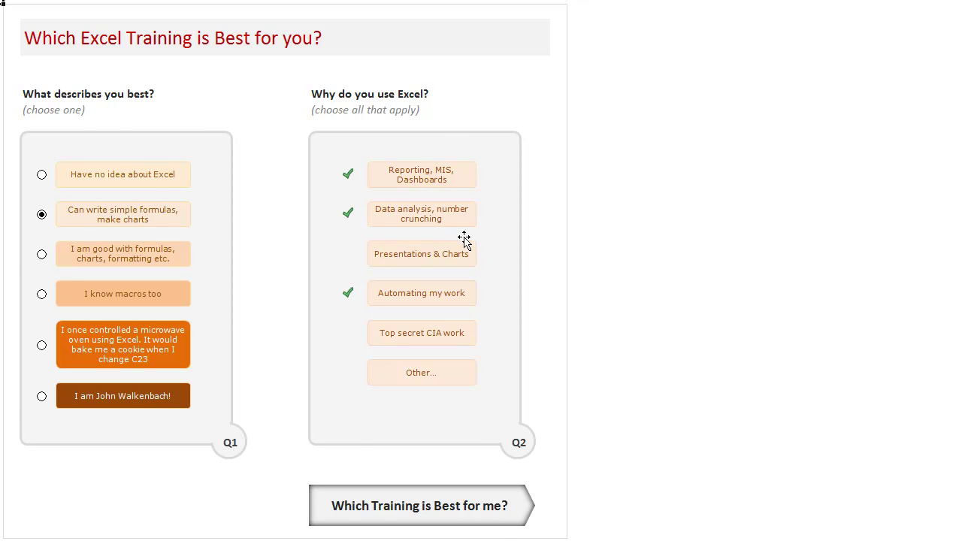
click(491, 525)
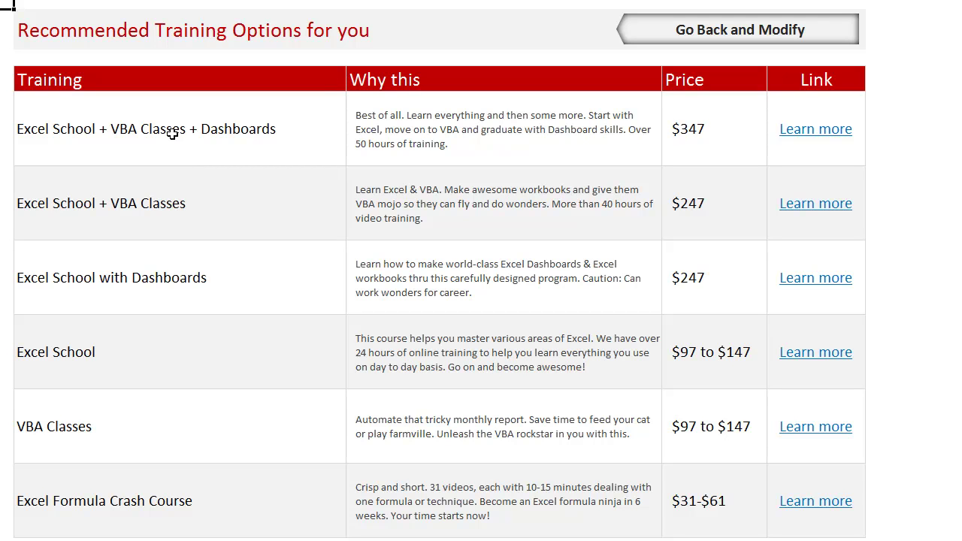
click(415, 116)
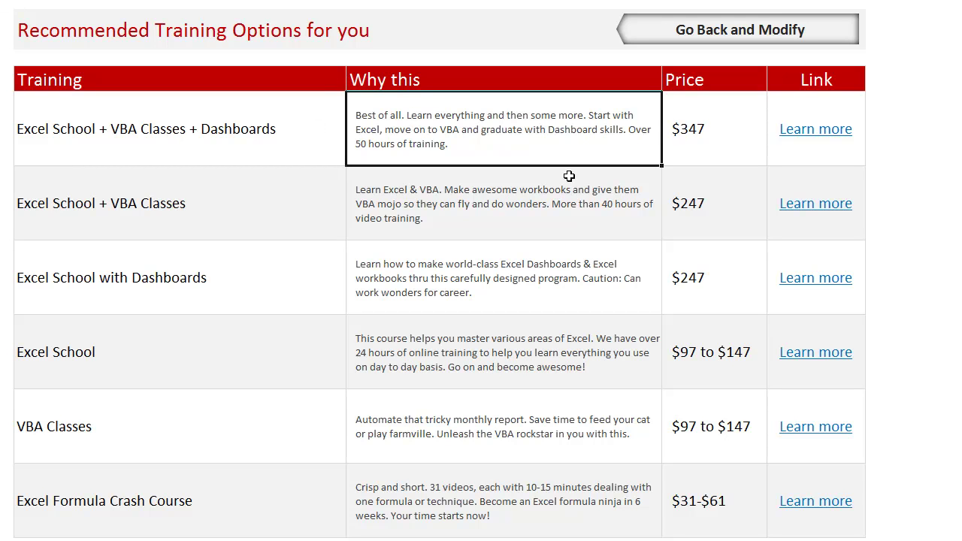
click(690, 124)
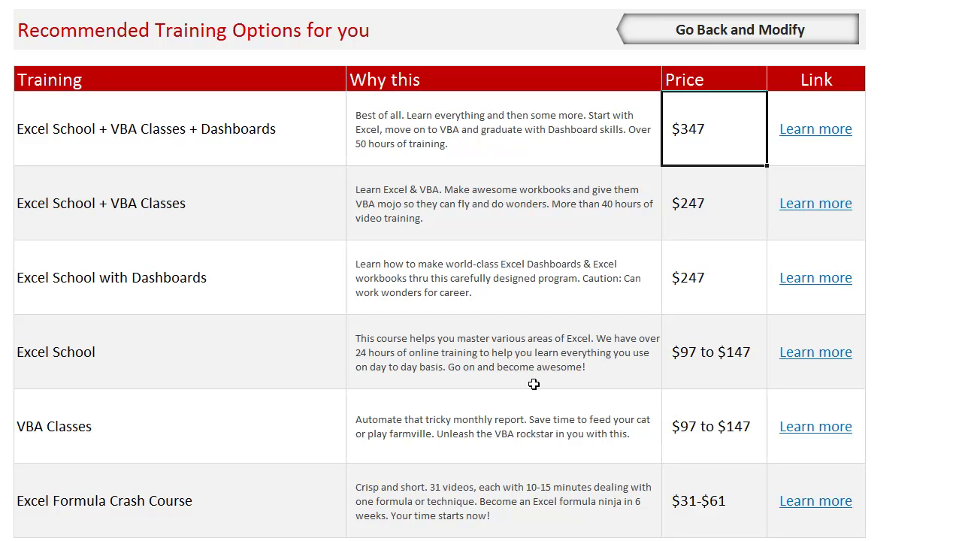
Step: Untick Automating, Data analysis and Reporting in Q2, check the no-selection message, then return to the quiz
click(702, 34)
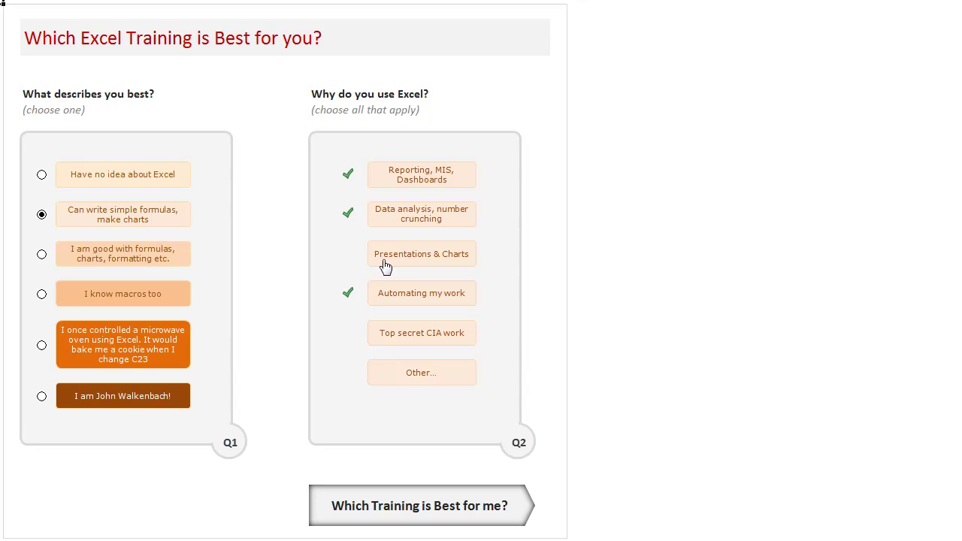
click(398, 301)
click(423, 218)
click(422, 183)
click(421, 516)
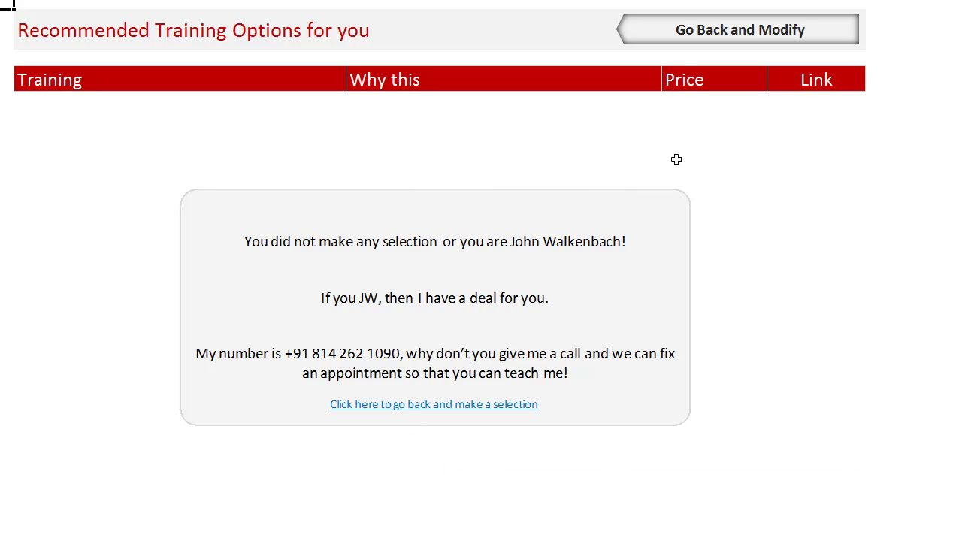
click(679, 42)
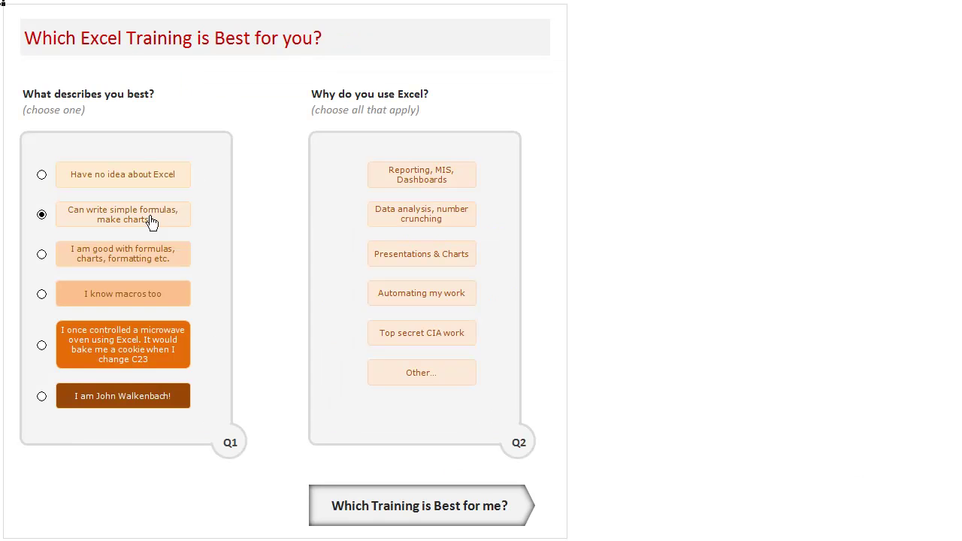
Step: Answer 'I know macros too' with Data analysis ticked and get its recommendations
click(42, 294)
click(426, 226)
click(424, 516)
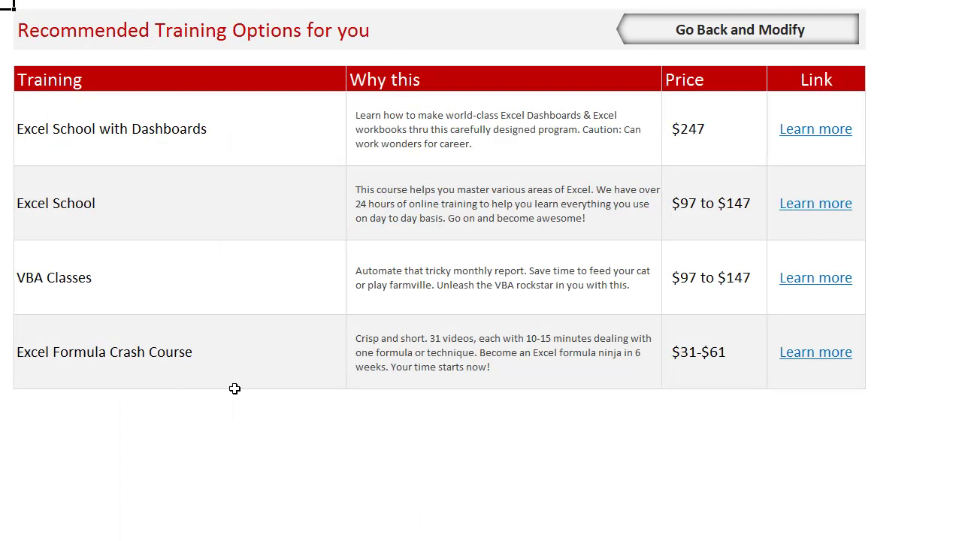
Step: Review the Excel School with Dashboards and VBA Classes results, then switch Q1 to the microwave answer
click(234, 151)
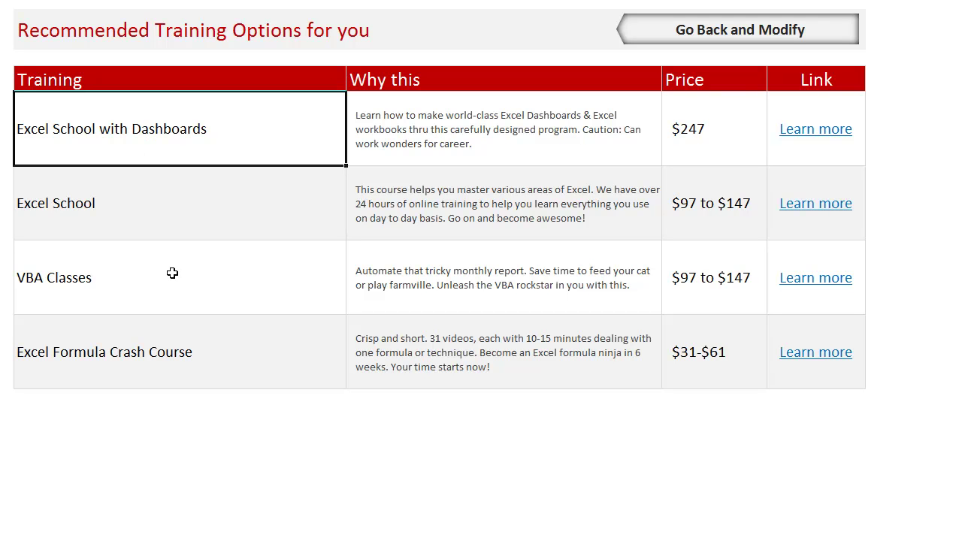
click(232, 275)
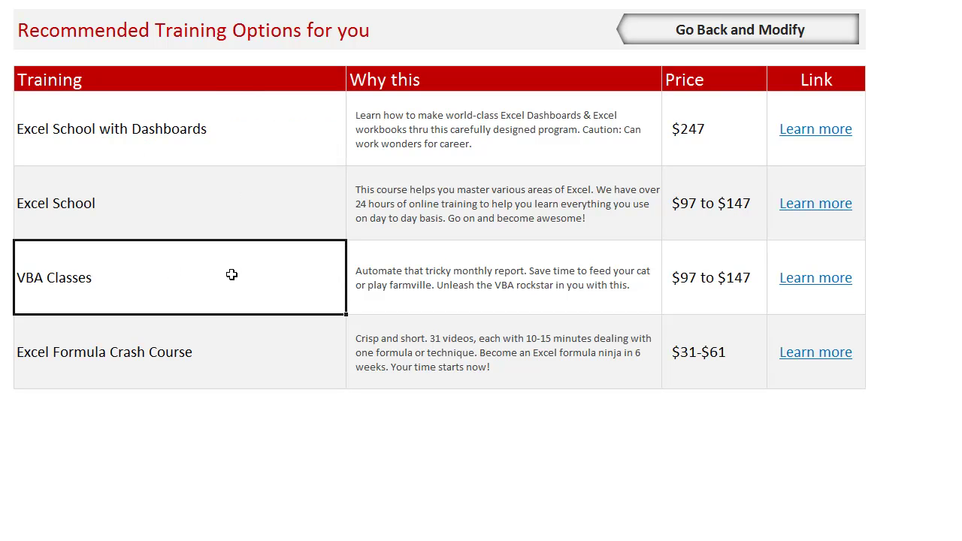
click(726, 33)
click(42, 347)
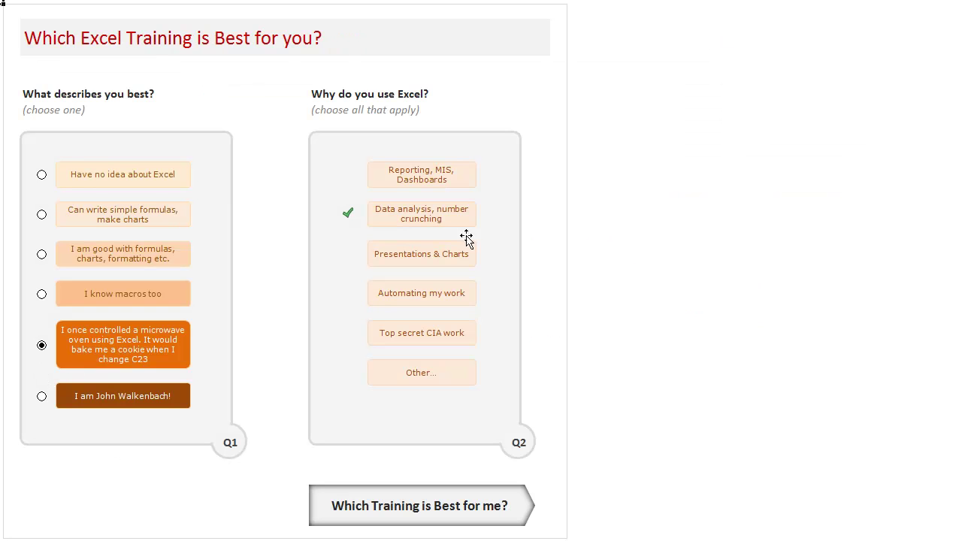
Step: Tick Top secret CIA work, untick Data analysis, view the two recommended courses, and go back
click(95, 38)
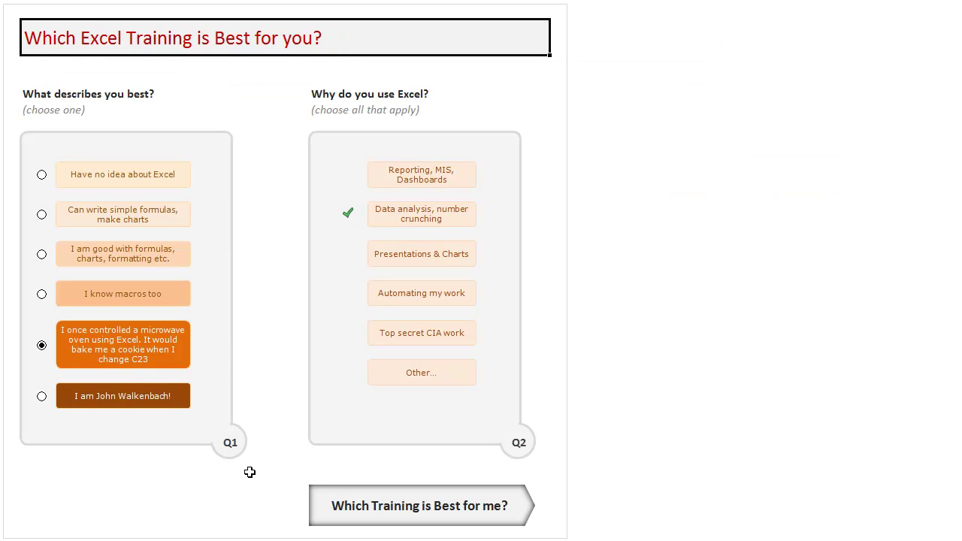
click(413, 339)
click(415, 223)
click(432, 511)
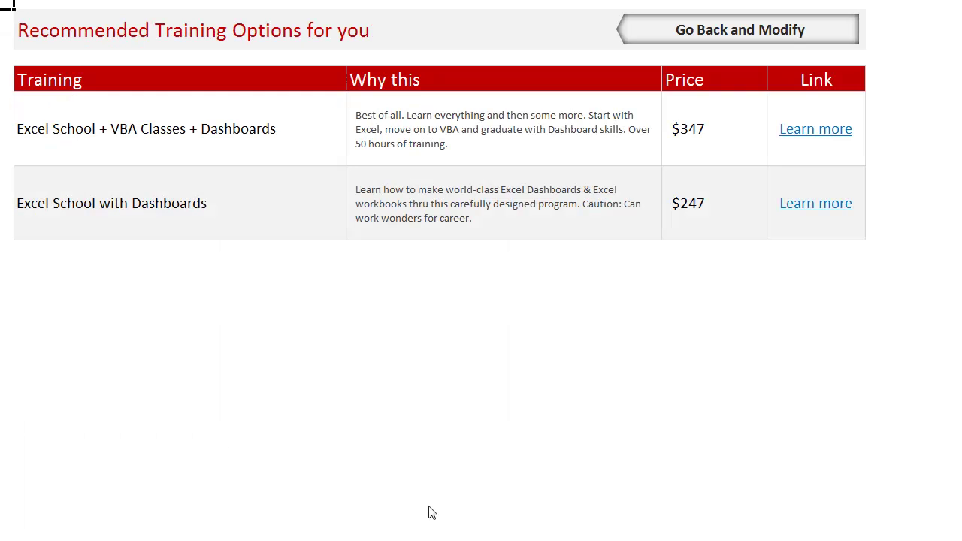
click(109, 81)
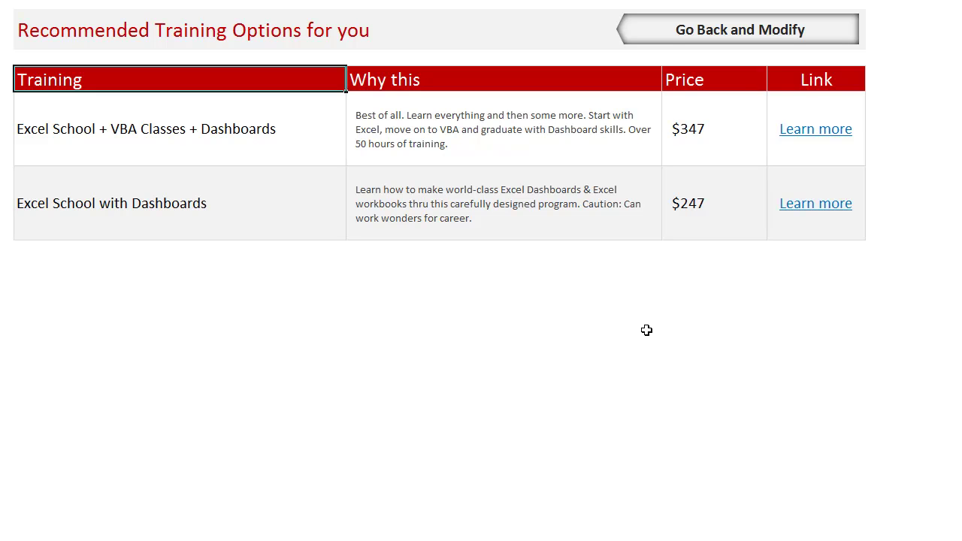
click(666, 28)
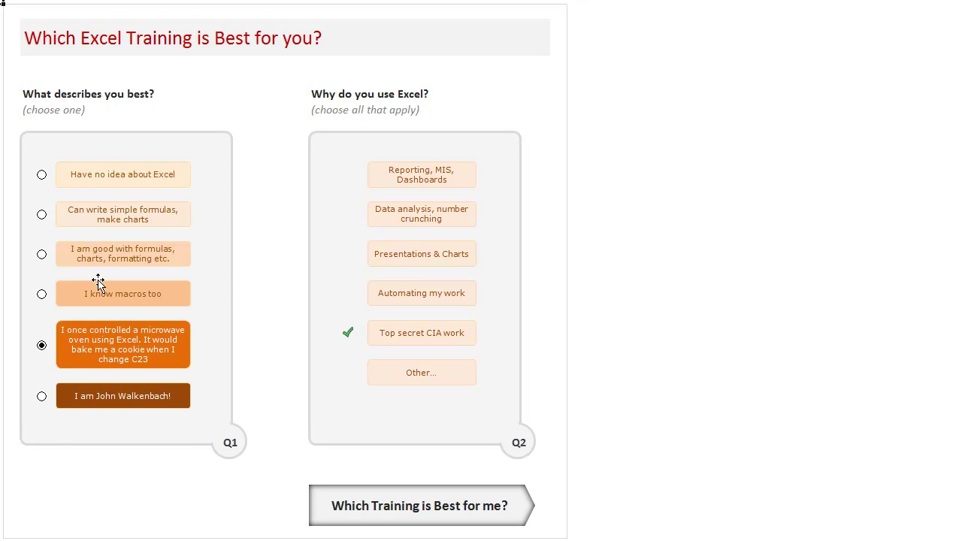
Step: Inspect the shortcut actions of the Q1 option controls without changing anything
right_click(48, 184)
click(55, 166)
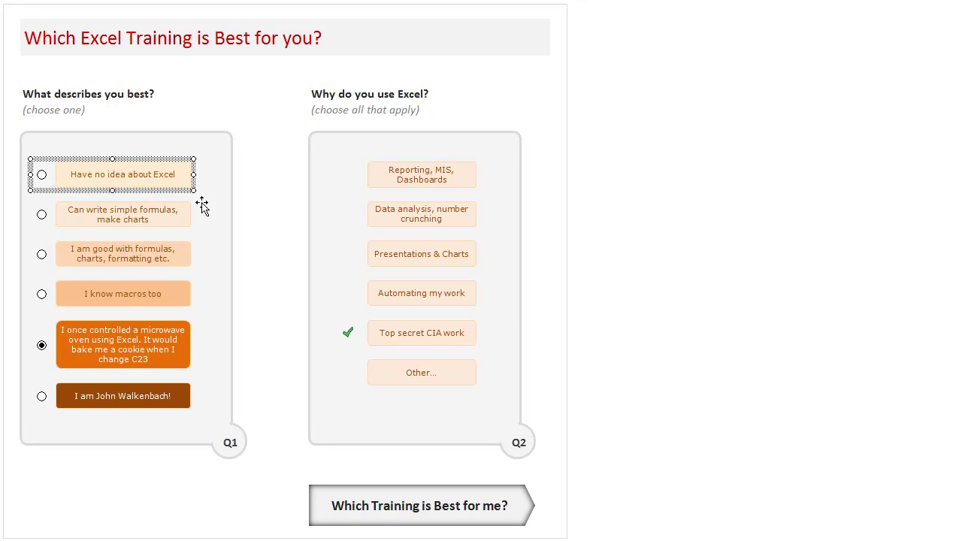
click(273, 231)
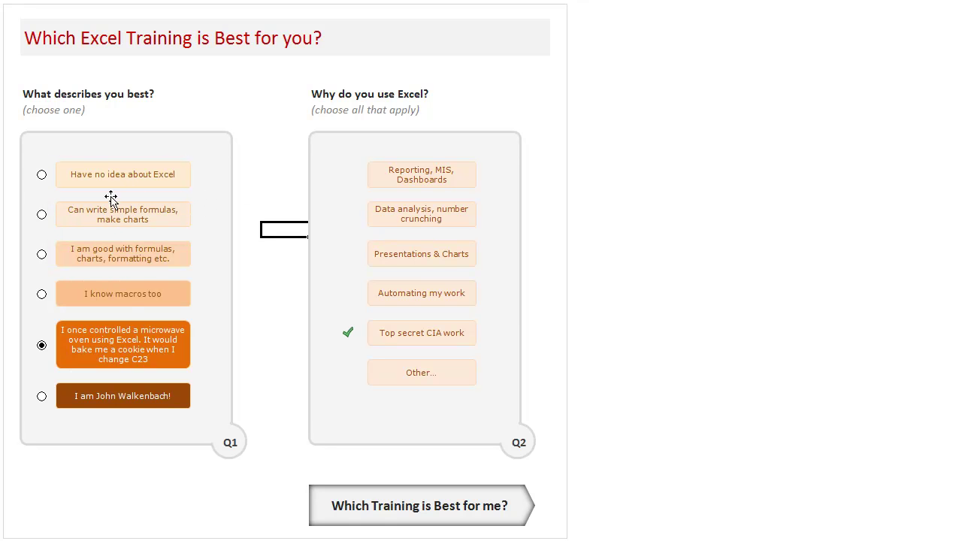
right_click(42, 173)
key(Escape)
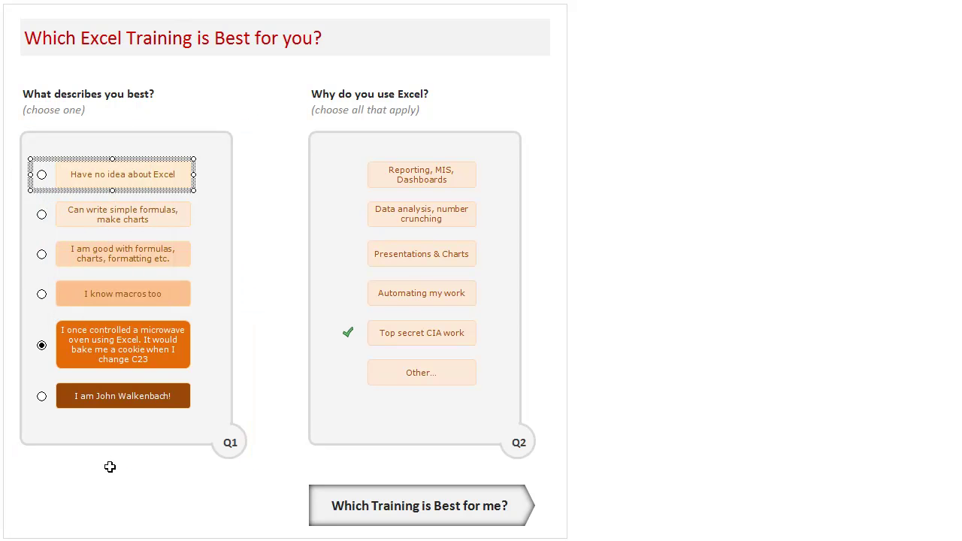
Step: Note the Level cell at 5, then cycle Q1 answers ending on 'I am John Walkenbach!' (Level 6)
scroll(134, 441, down, 14)
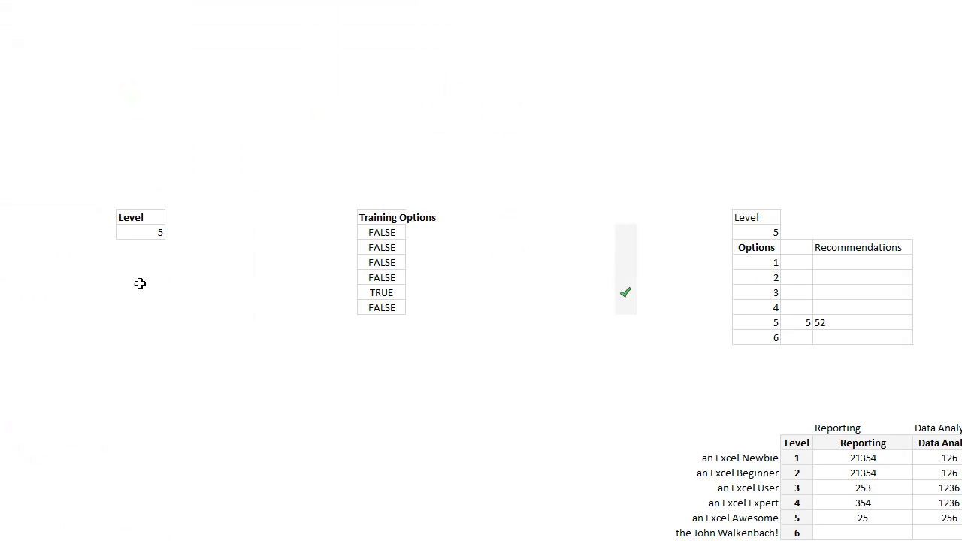
click(138, 233)
scroll(173, 261, up, 14)
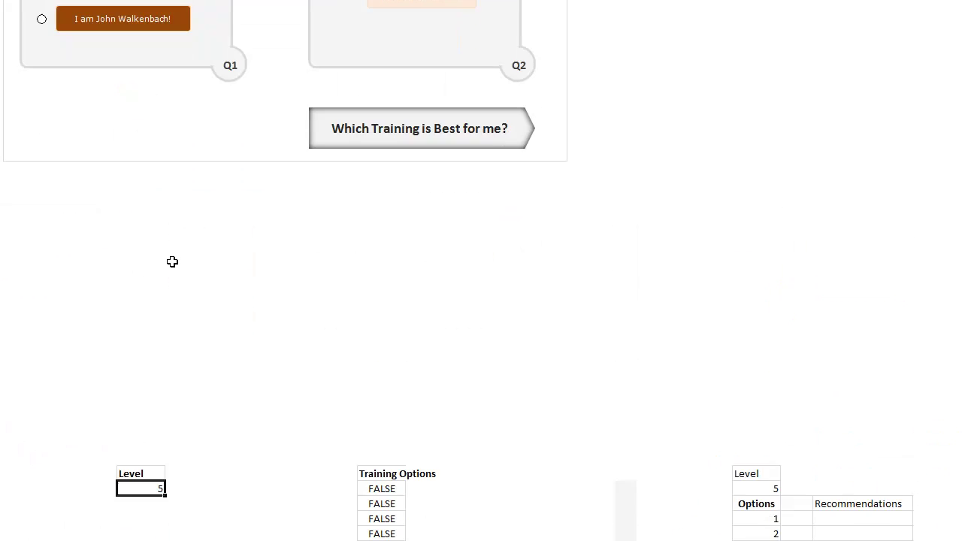
click(81, 184)
click(85, 265)
click(85, 406)
scroll(85, 407, down, 8)
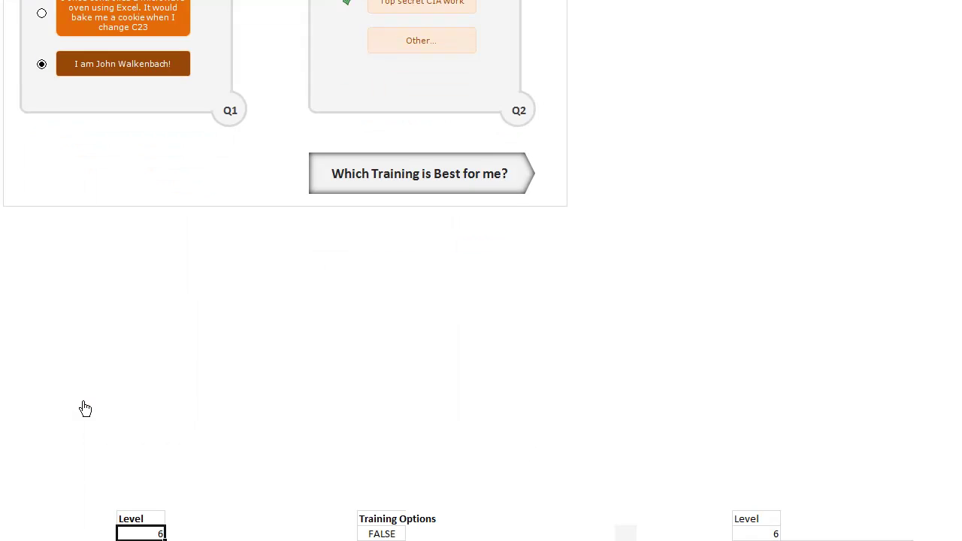
scroll(95, 369, up, 8)
scroll(95, 370, down, 2)
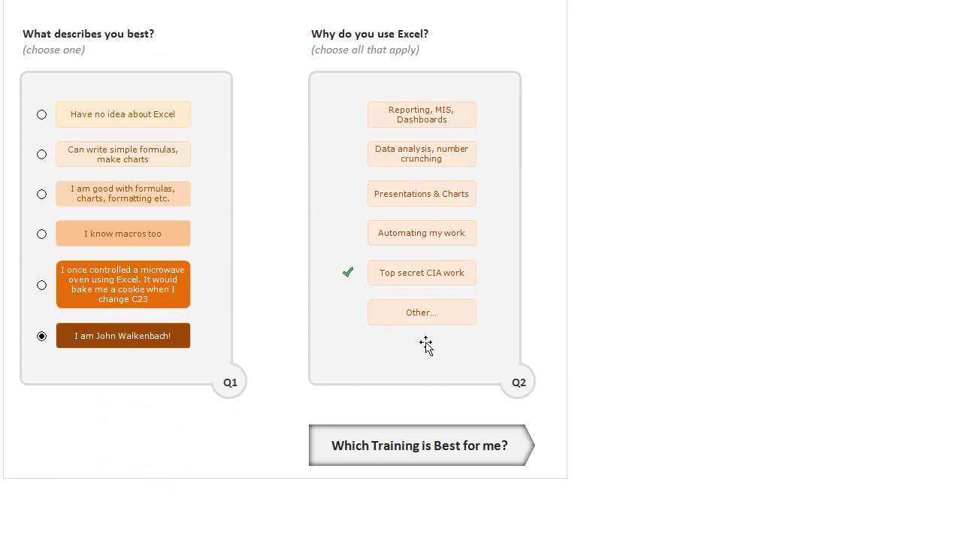
Step: Tick Other... as a Q2 reason, glancing at the shapes' shortcut menus
right_click(400, 124)
key(Escape)
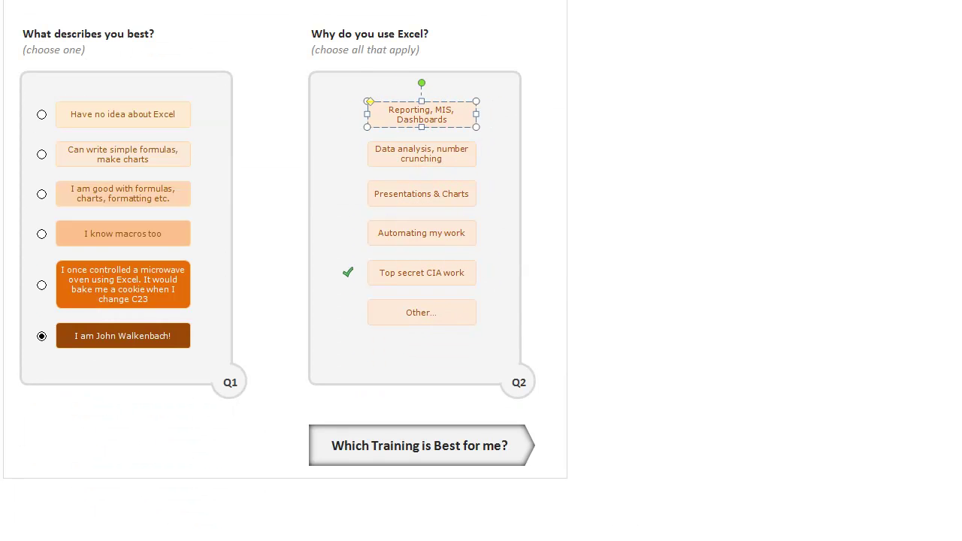
click(419, 308)
right_click(419, 308)
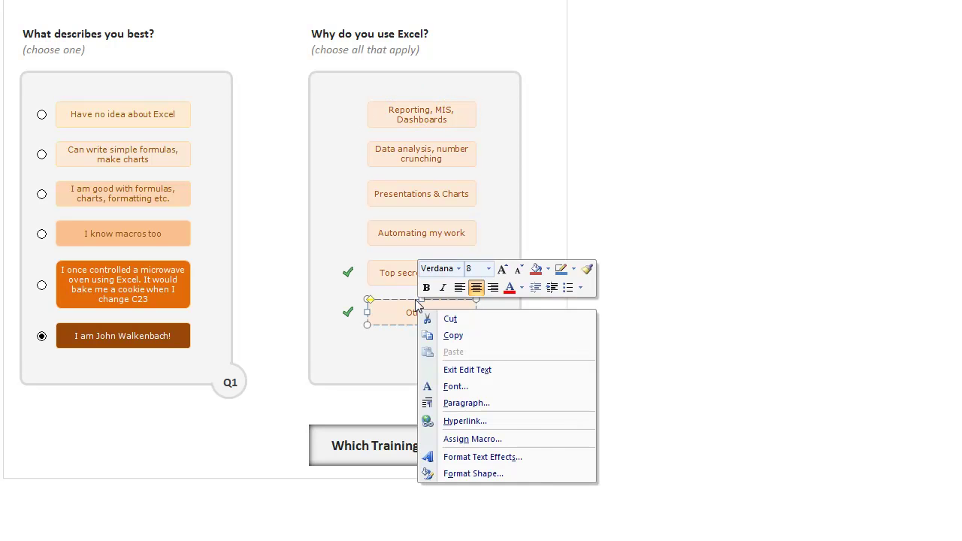
key(Escape)
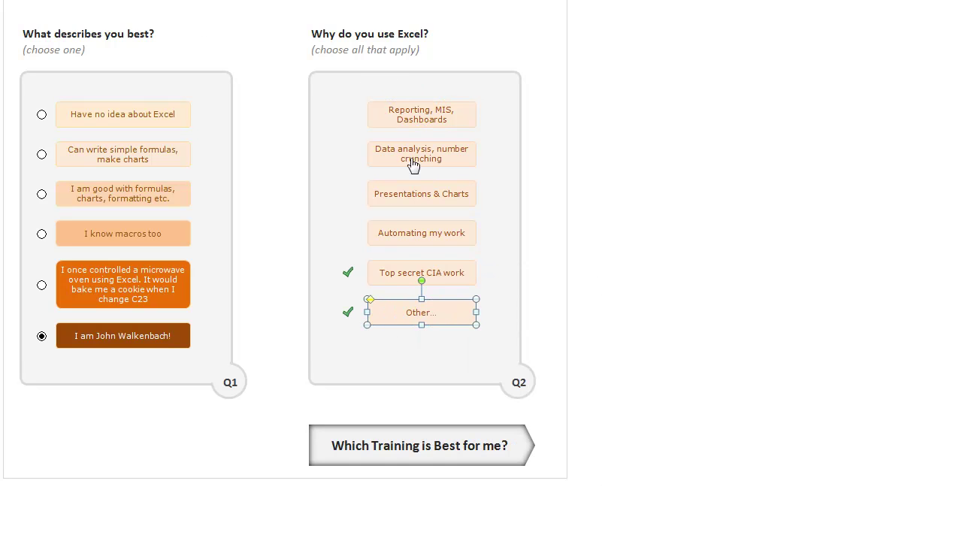
Step: Check that the Reporting, MIS, Dashboards shape is assigned the Q2Click macro, then cancel
right_click(404, 108)
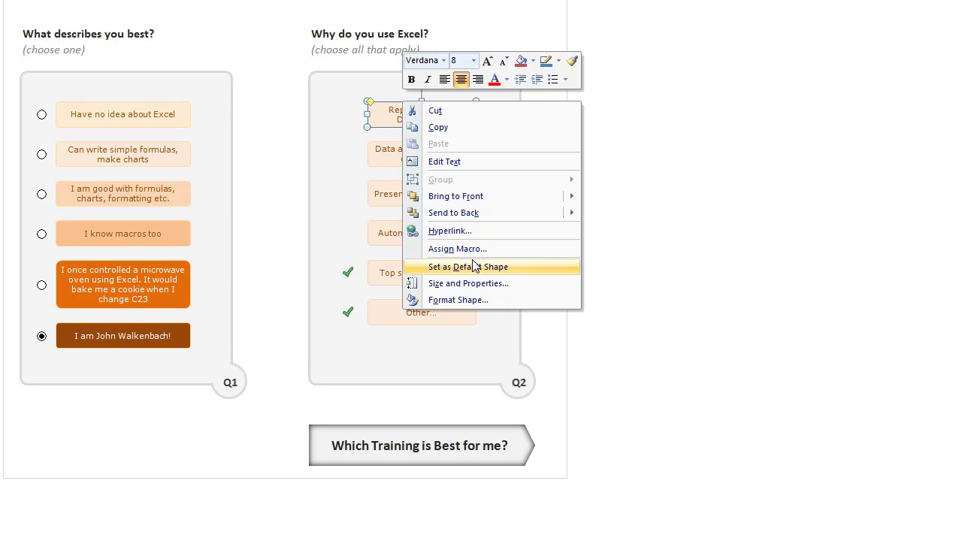
click(480, 251)
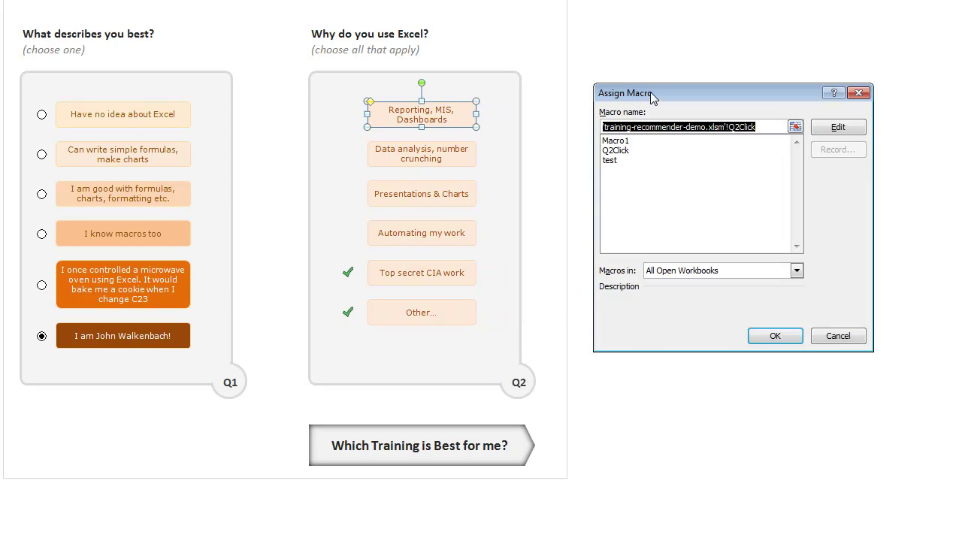
drag(651, 95, 329, 112)
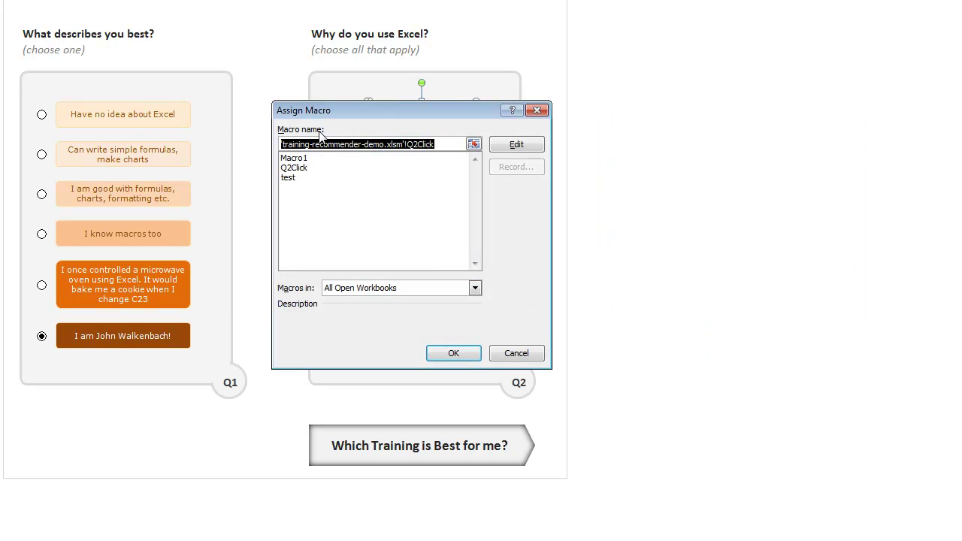
click(537, 356)
click(662, 305)
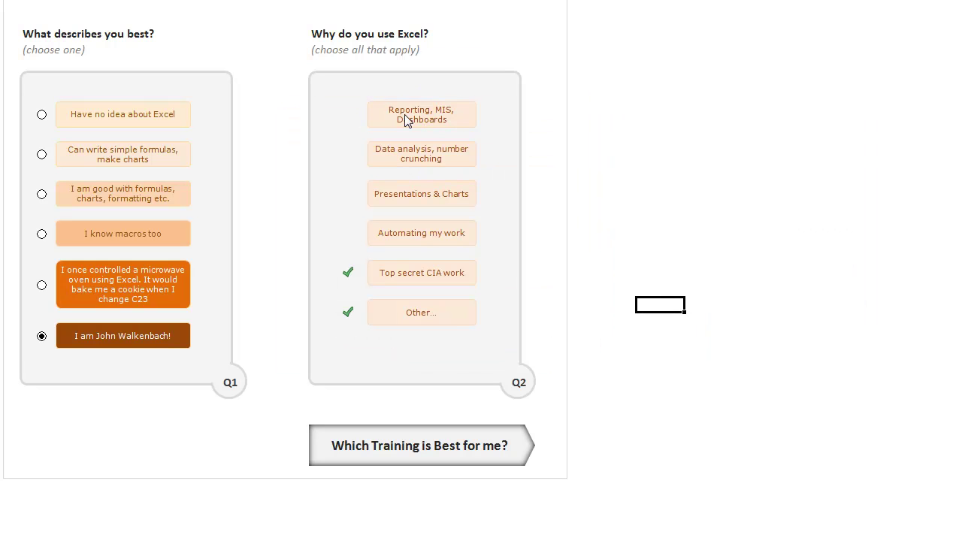
Step: Select the six Training Options values, whose last two now read TRUE
scroll(419, 119, down, 3)
scroll(419, 119, down, 12)
drag(366, 51, 376, 122)
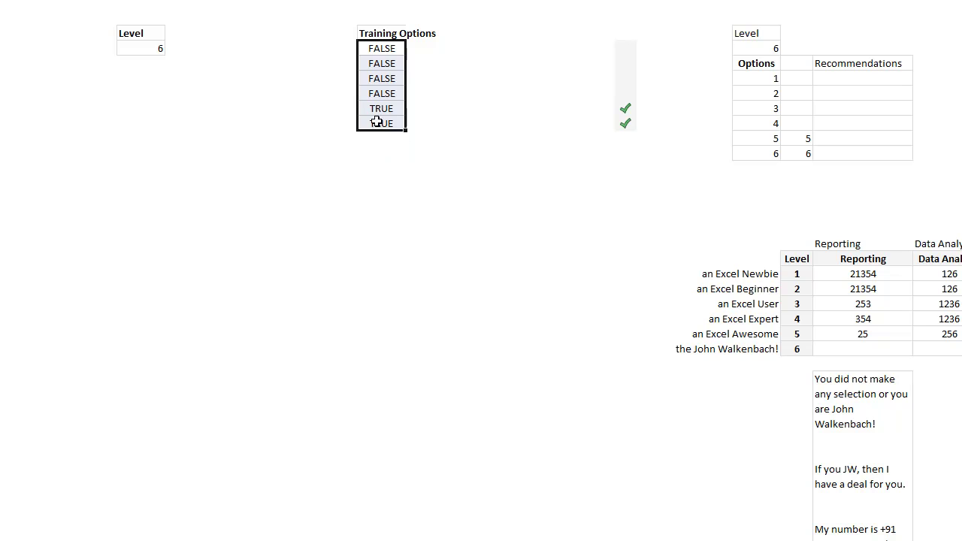
click(382, 48)
Step: Toggle Reporting, MIS, Dashboards on, off and on, confirming options 1 and 5 show TRUE with check marks
scroll(474, 106, up, 15)
scroll(475, 110, up, 3)
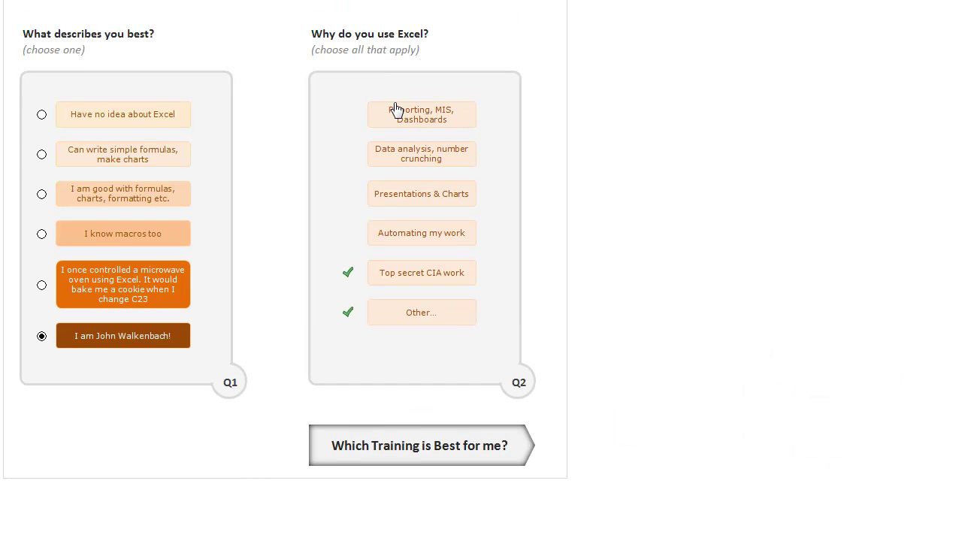
click(406, 118)
scroll(435, 360, down, 15)
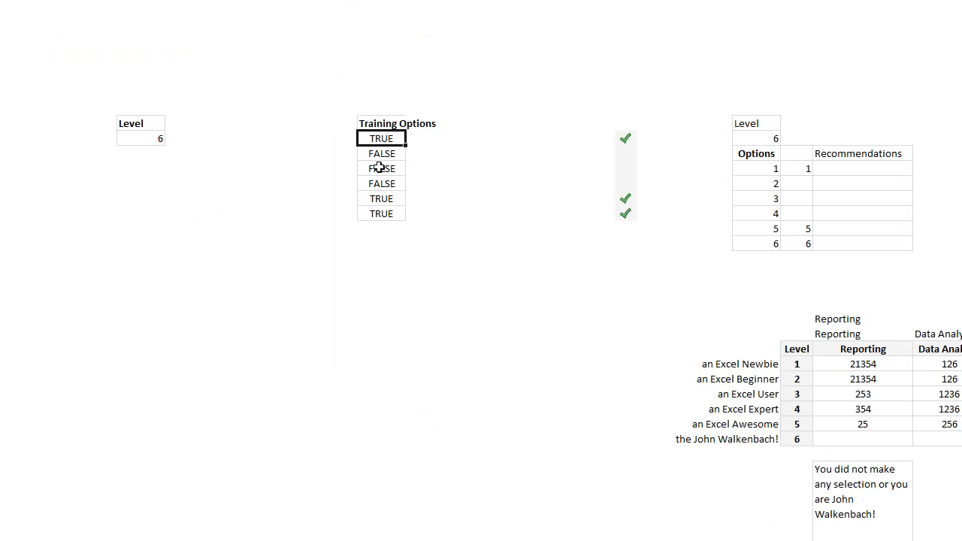
scroll(393, 204, up, 15)
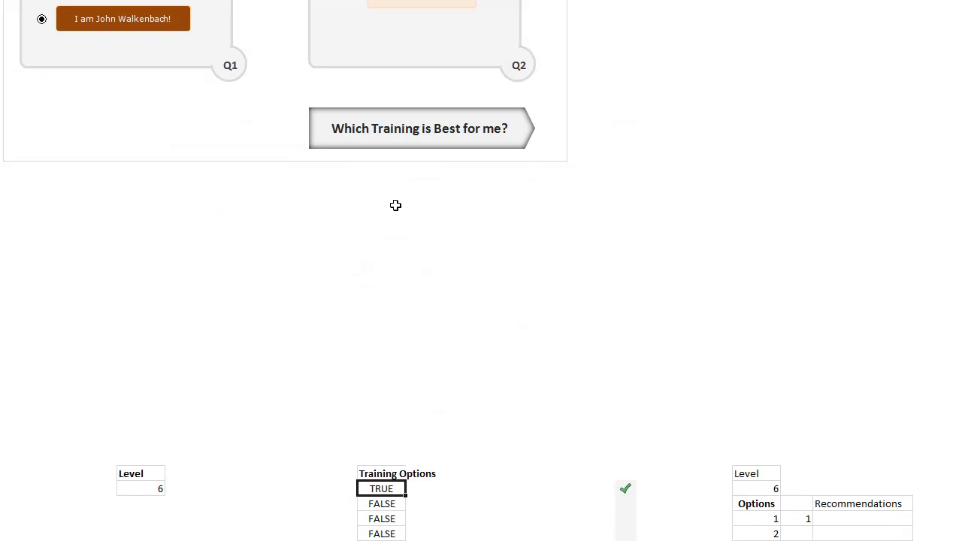
click(406, 178)
scroll(404, 258, down, 15)
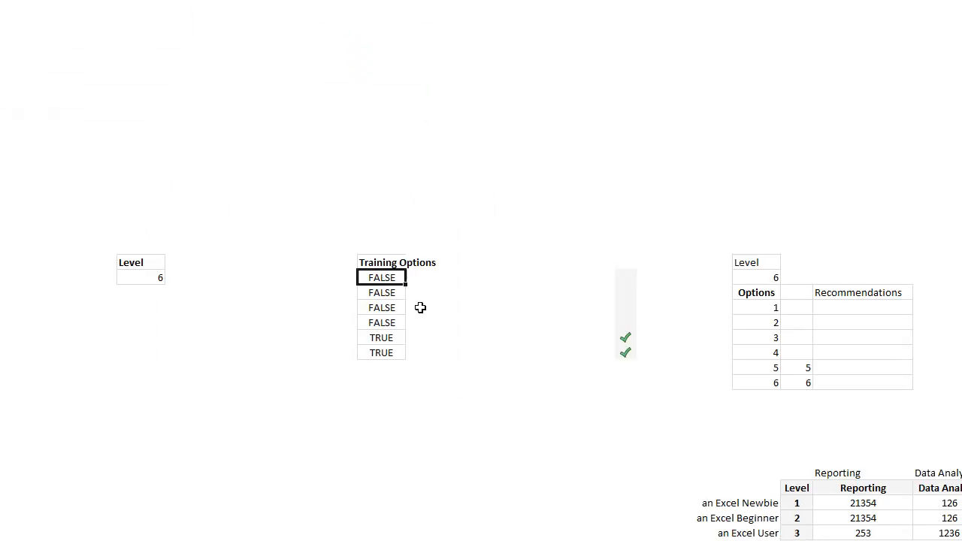
scroll(418, 108, up, 15)
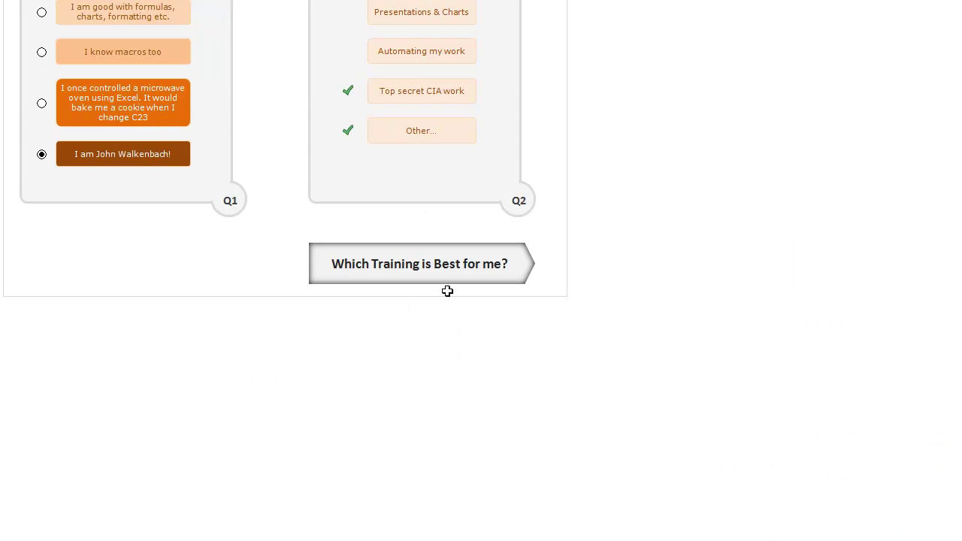
click(432, 177)
scroll(433, 293, down, 15)
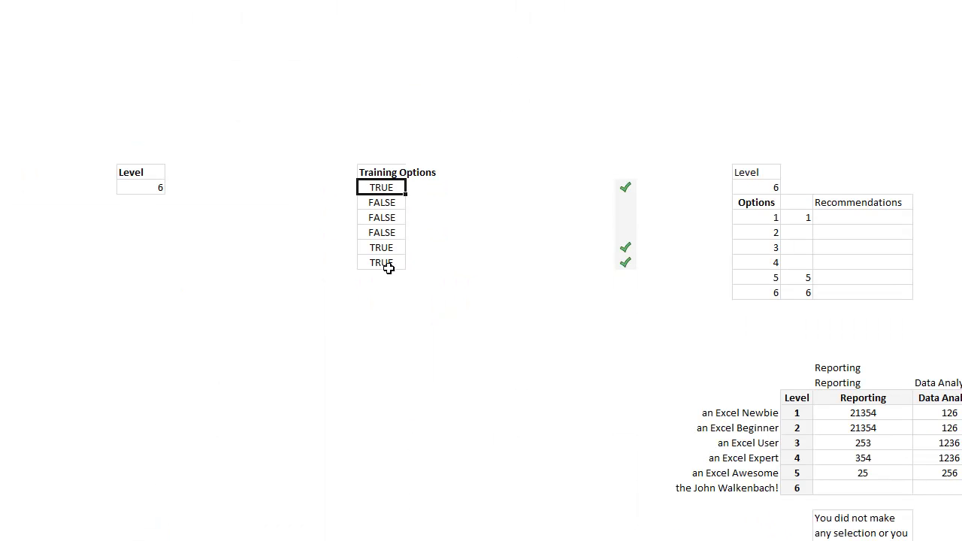
click(629, 189)
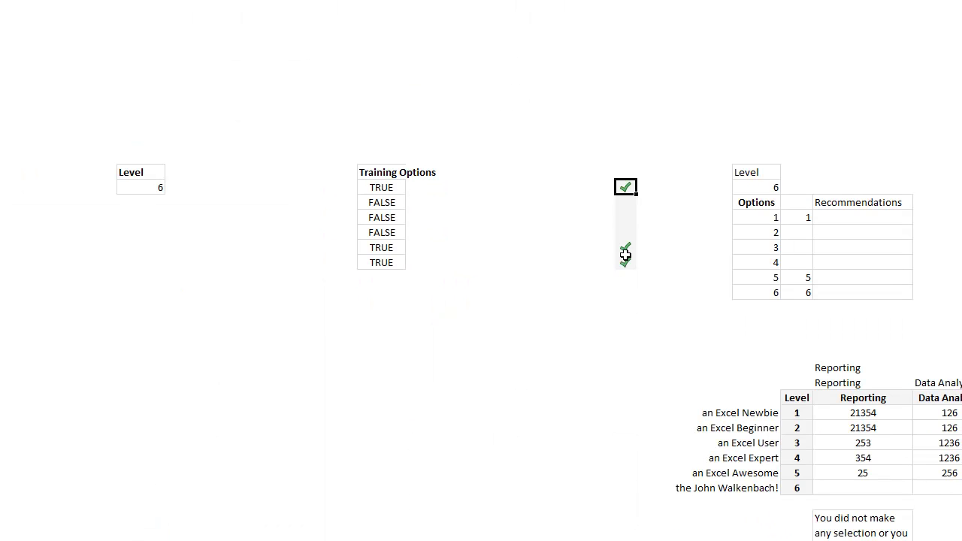
click(627, 249)
key(alt+h)
key(l)
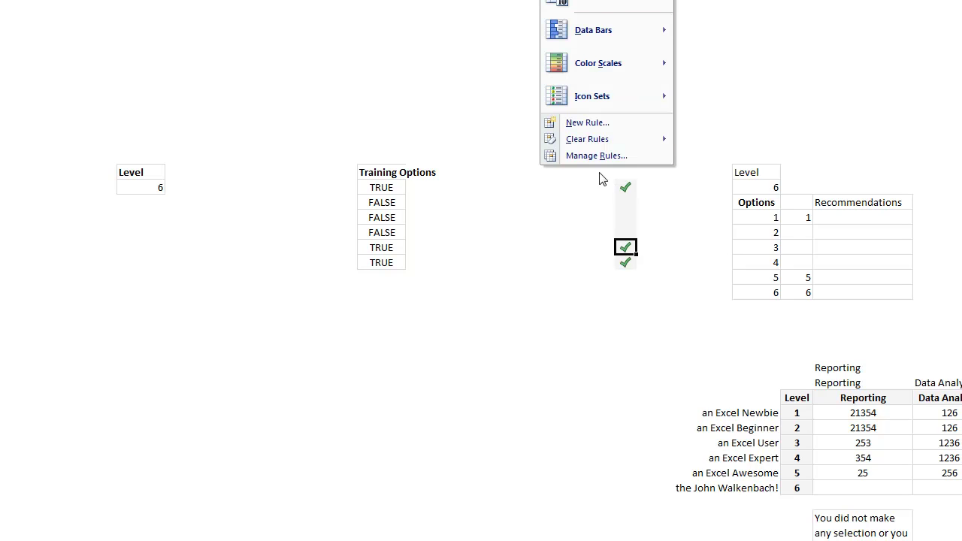
click(602, 157)
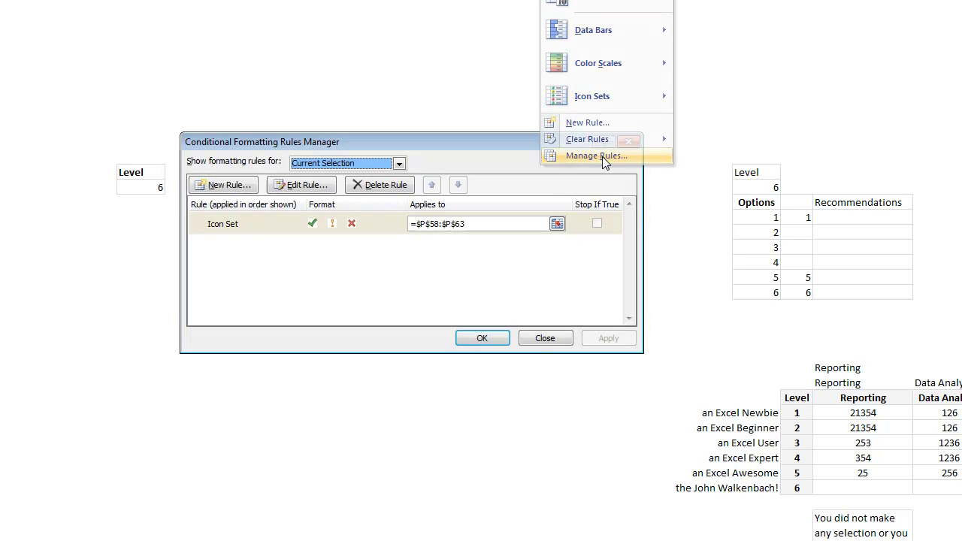
click(331, 225)
click(545, 338)
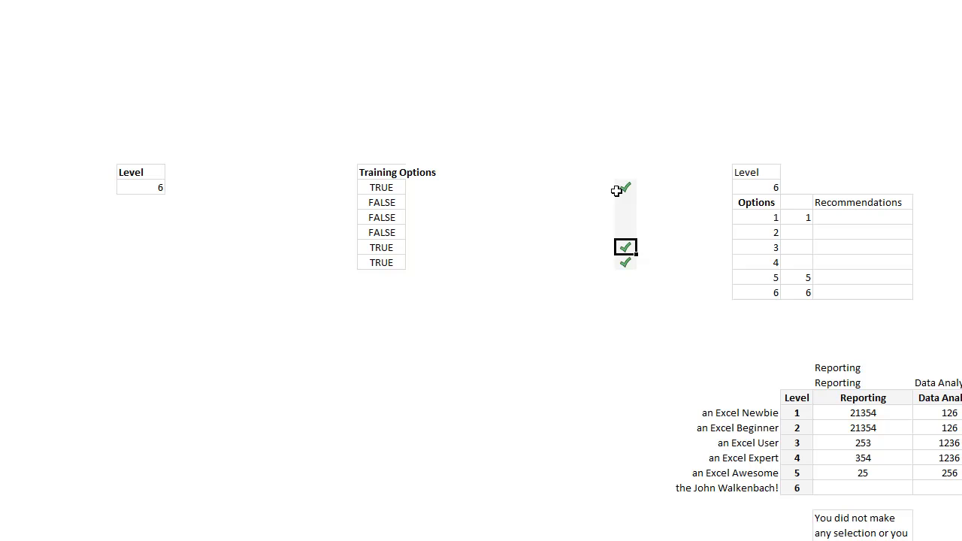
click(382, 202)
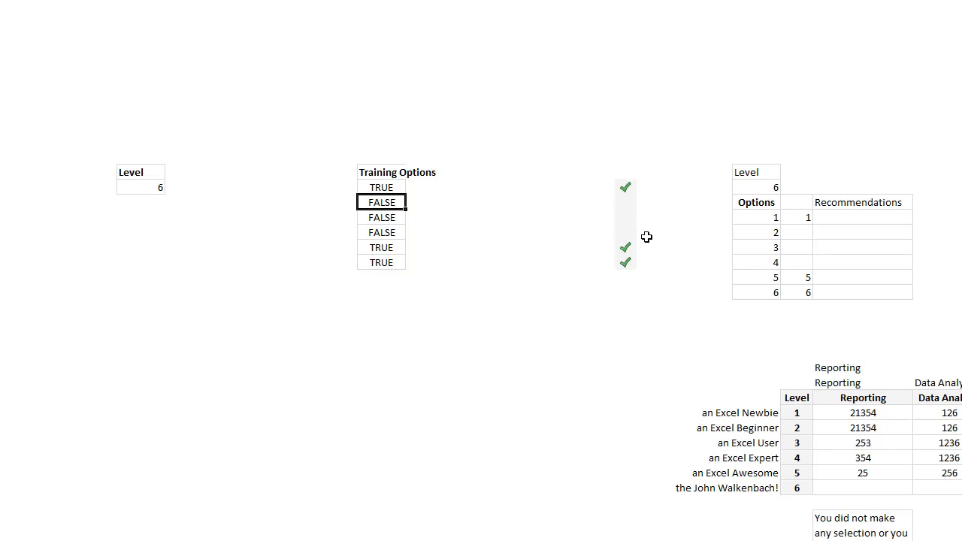
click(625, 203)
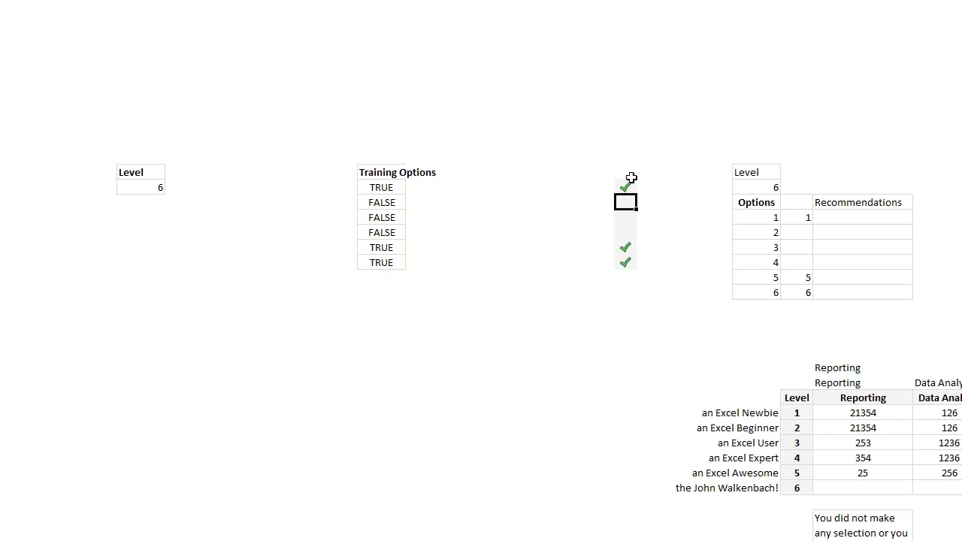
click(625, 185)
key(F2)
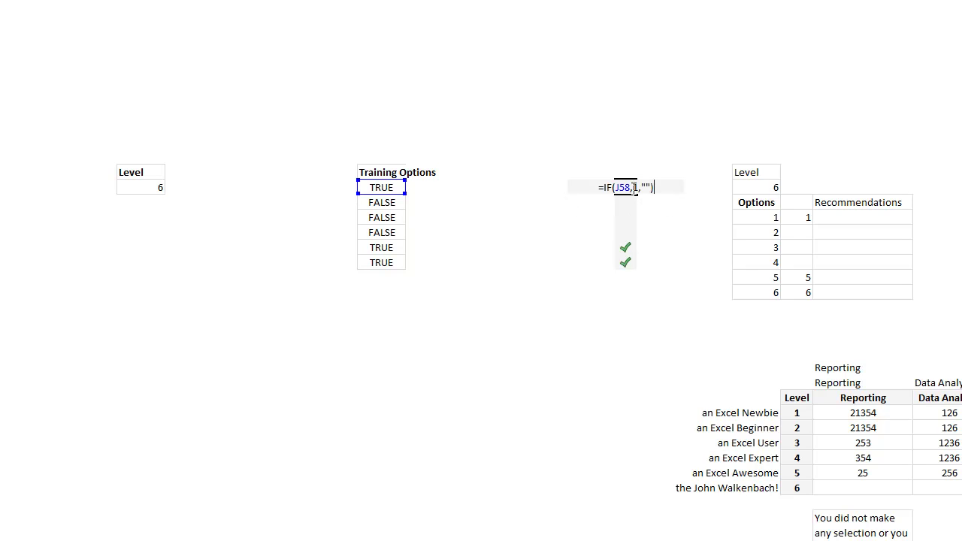
key(Escape)
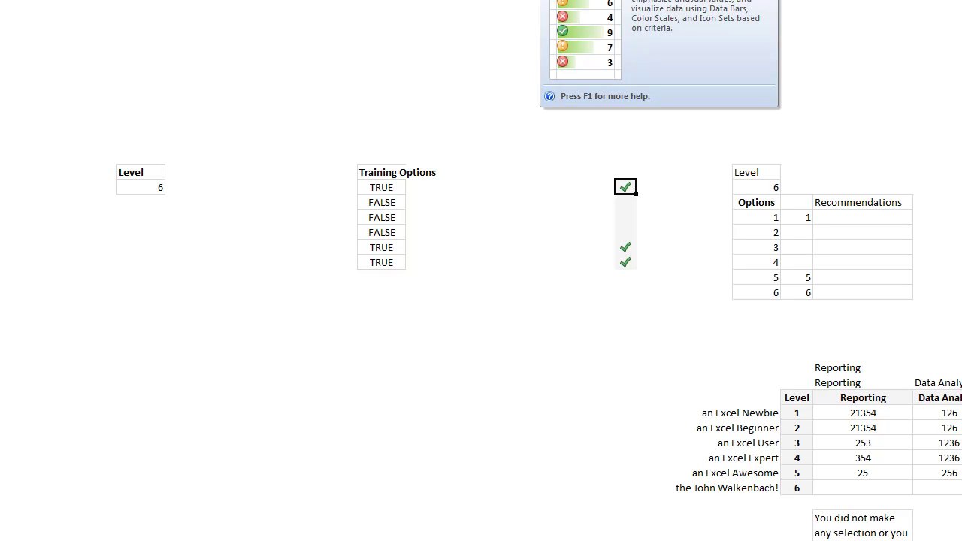
click(466, 68)
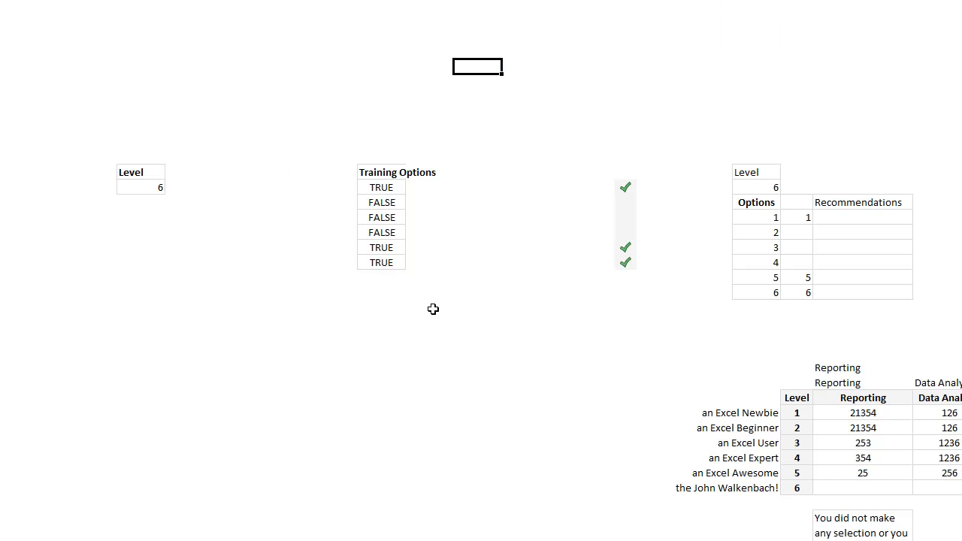
Step: Inspect the option 1 checkmark cell and the Q2 checkmark picture, moving between helper tables and quiz
scroll(436, 312, up, 1)
click(627, 230)
scroll(476, 304, up, 7)
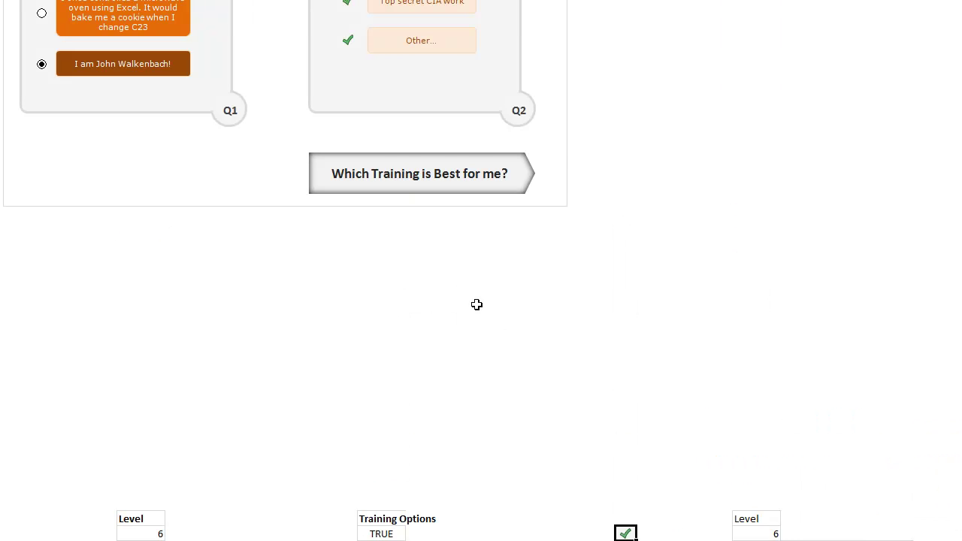
scroll(477, 305, up, 6)
right_click(348, 110)
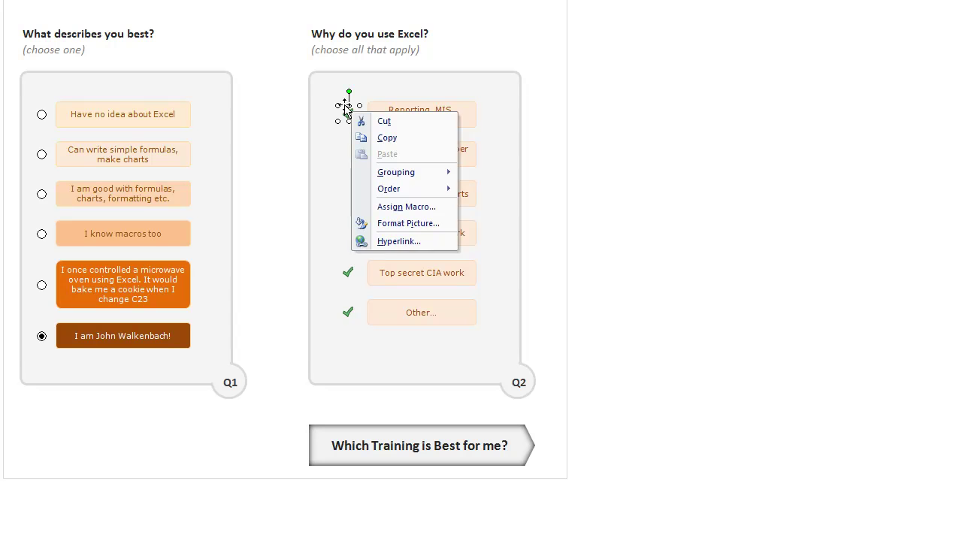
key(Escape)
scroll(599, 351, down, 6)
scroll(392, 346, up, 7)
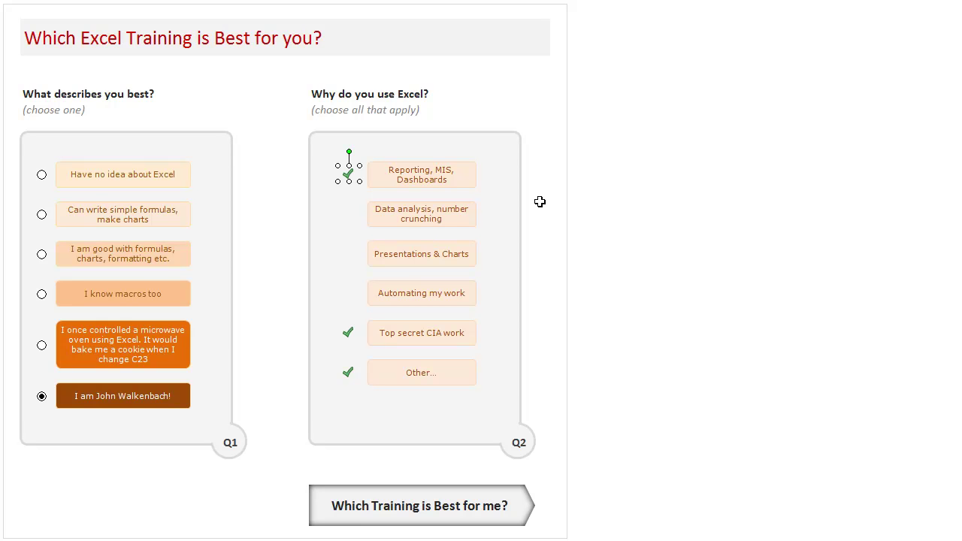
scroll(561, 262, down, 15)
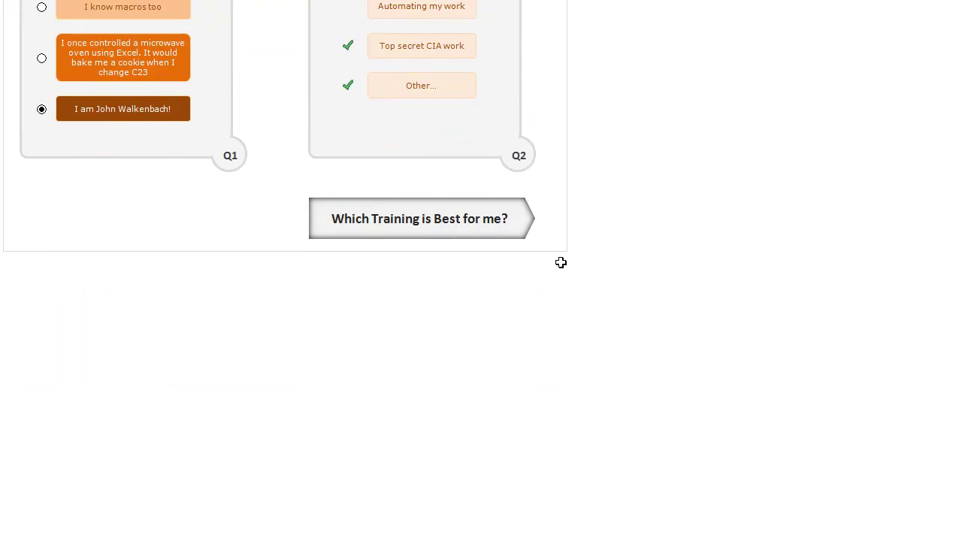
scroll(324, 218, up, 15)
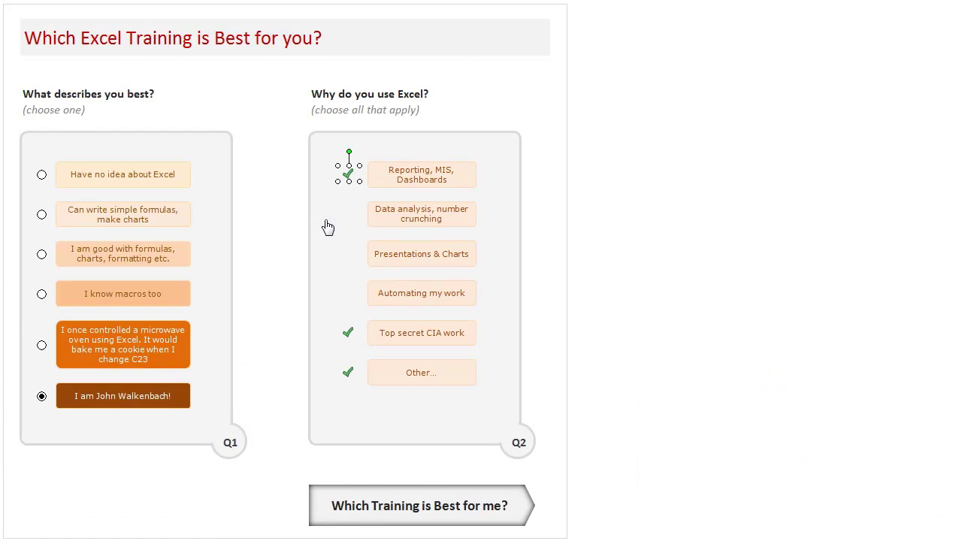
Step: Choose 'I am good with formulas, charts, formatting etc.' for Q1, tick Automating my work, and check the helper tables
click(88, 254)
click(400, 303)
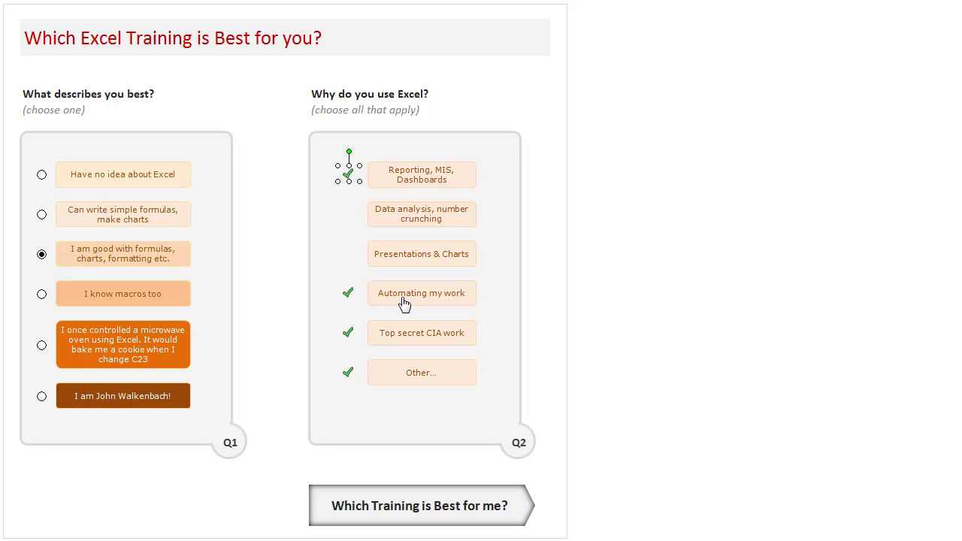
click(389, 179)
scroll(434, 451, down, 15)
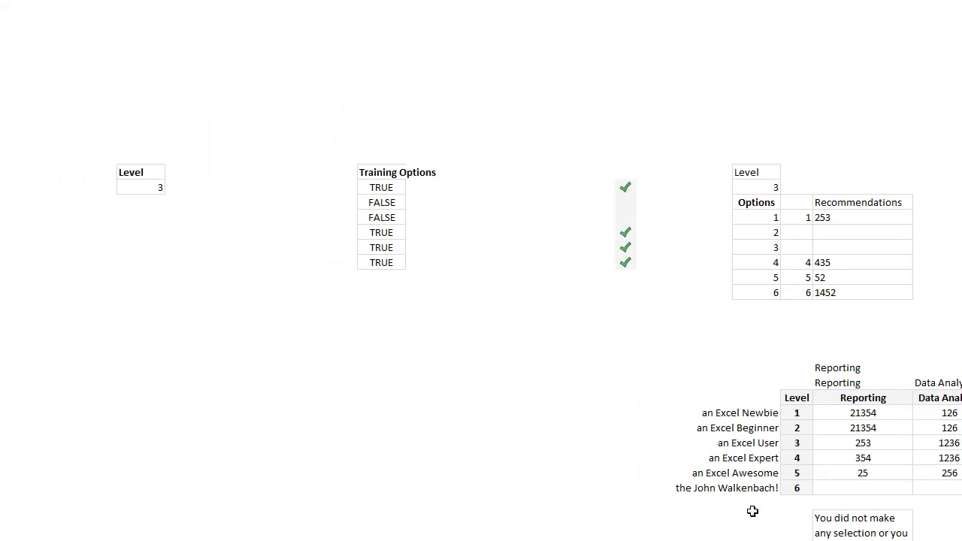
scroll(336, 341, up, 15)
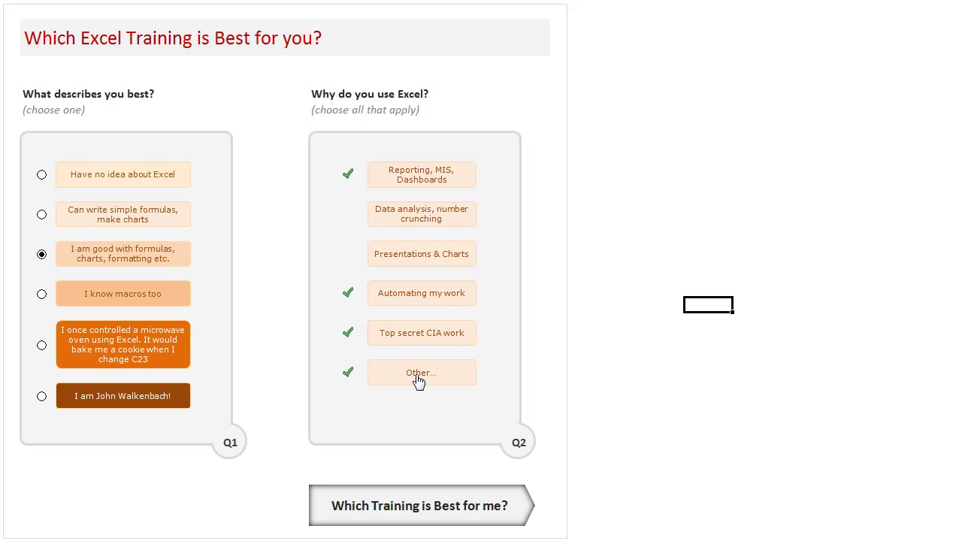
Step: Bring the score table into view and select its Level column
scroll(449, 361, down, 15)
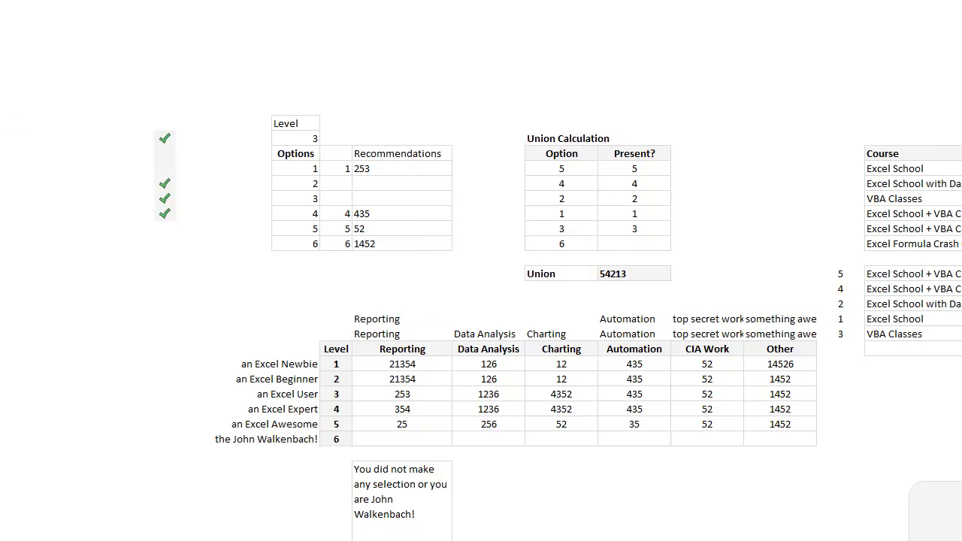
scroll(779, 414, down, 3)
scroll(779, 414, down, 2)
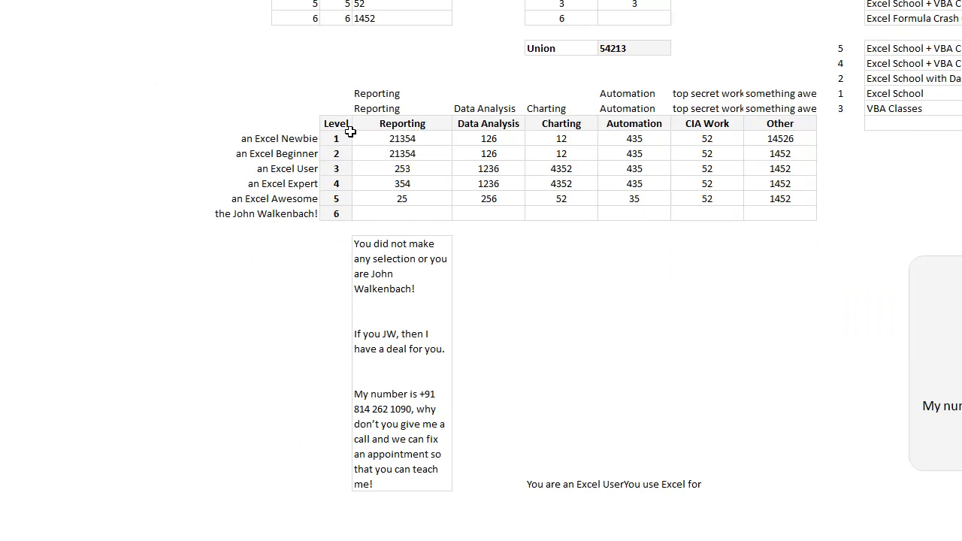
drag(336, 137, 334, 212)
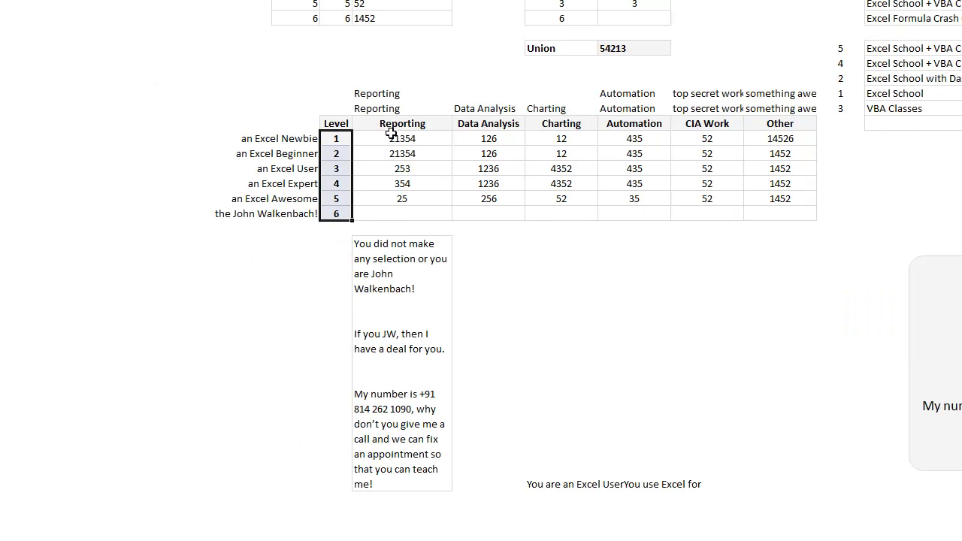
Step: Highlight the usage headers from Reporting to Other and inspect the Excel Newbie Reporting score 21354
drag(402, 123, 767, 123)
click(707, 124)
click(791, 124)
click(407, 142)
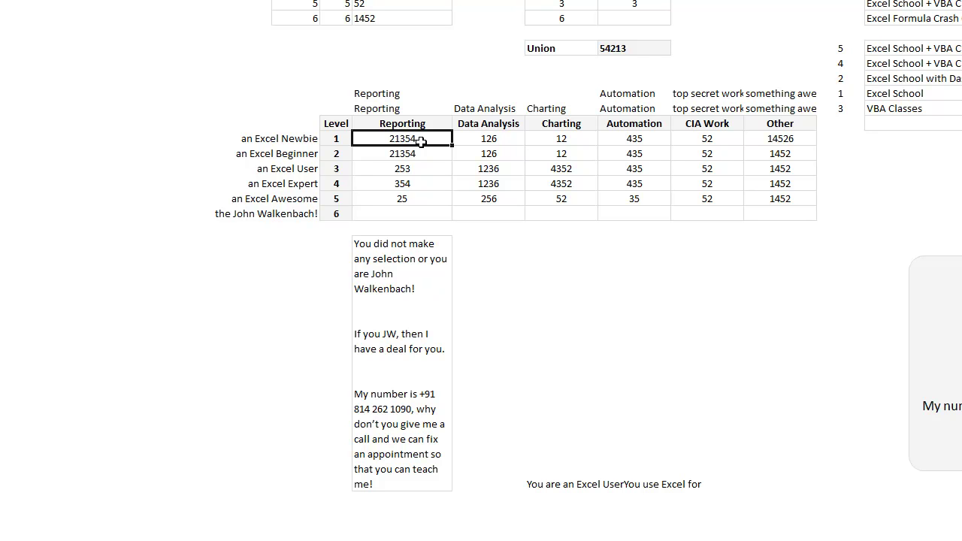
scroll(755, 487, up, 2)
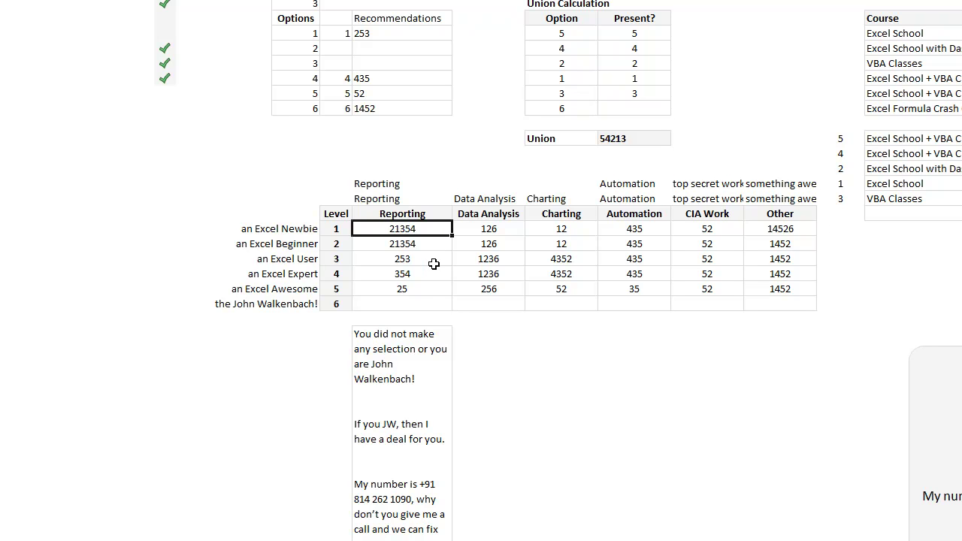
Step: Move to the helper tables sheet and inspect the Options numbers, including rows 4 to 6
scroll(329, 327, up, 9)
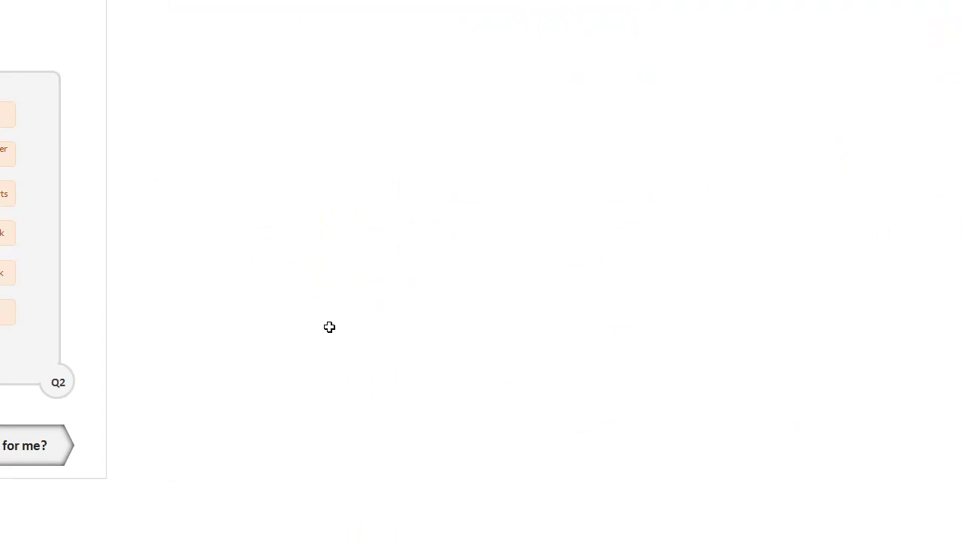
scroll(329, 327, up, 10)
scroll(330, 327, left, 6)
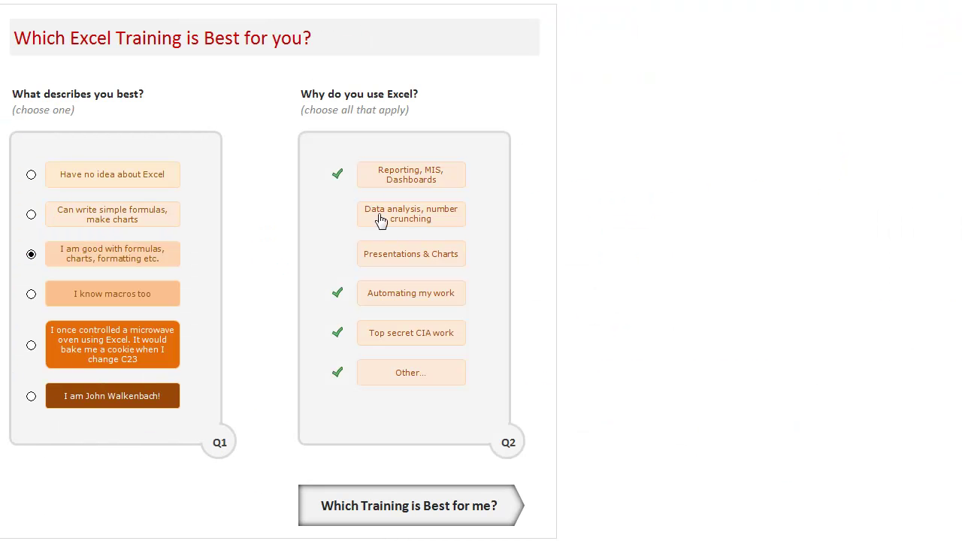
scroll(600, 508, down, 5)
key(ctrl+Page_Down)
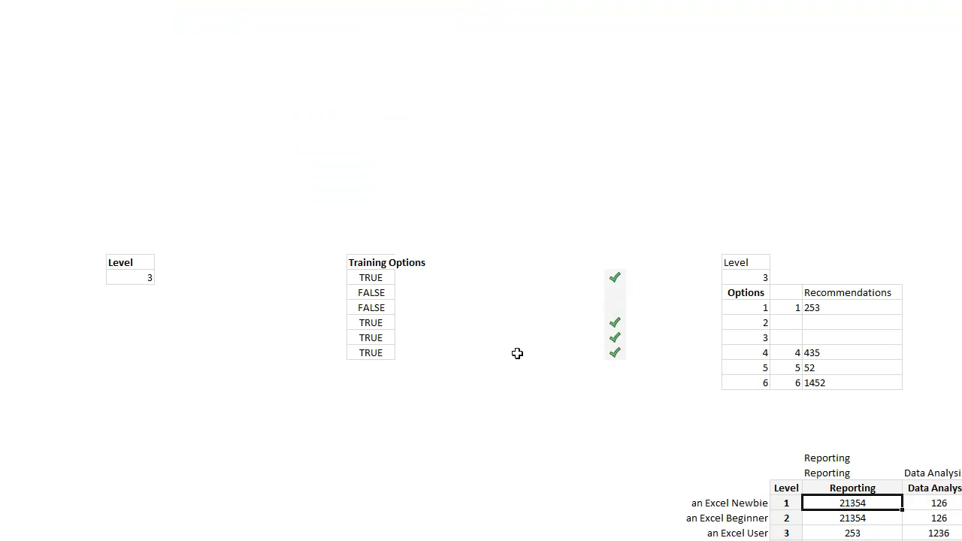
scroll(805, 436, down, 2)
click(766, 219)
drag(765, 262, 768, 293)
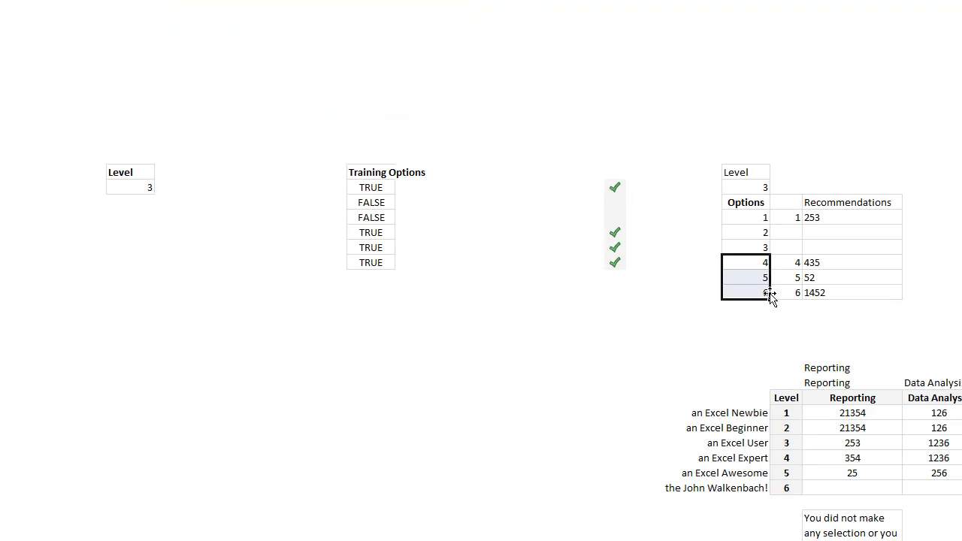
Step: Check Level 3 and its recommendation scores 253, 435, 52 and 1452
click(830, 218)
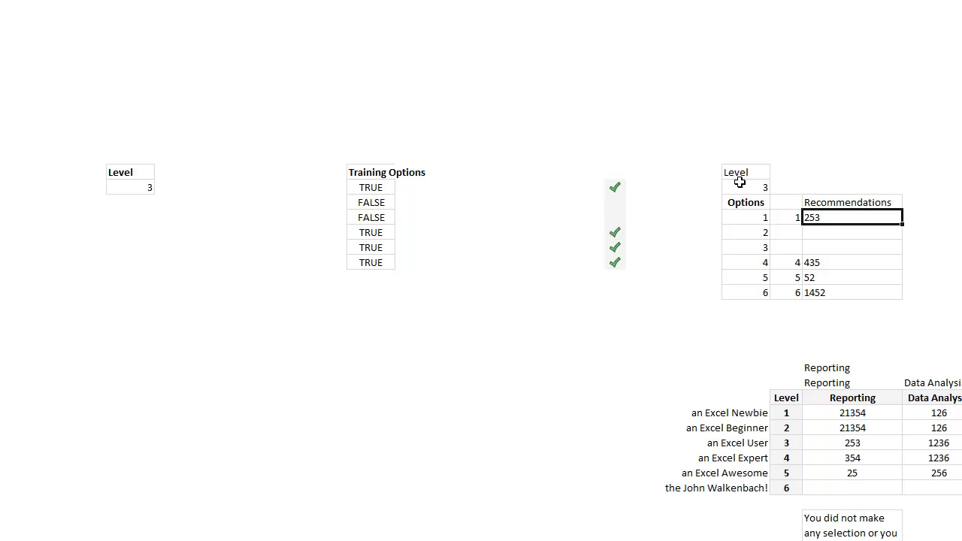
click(787, 443)
click(849, 443)
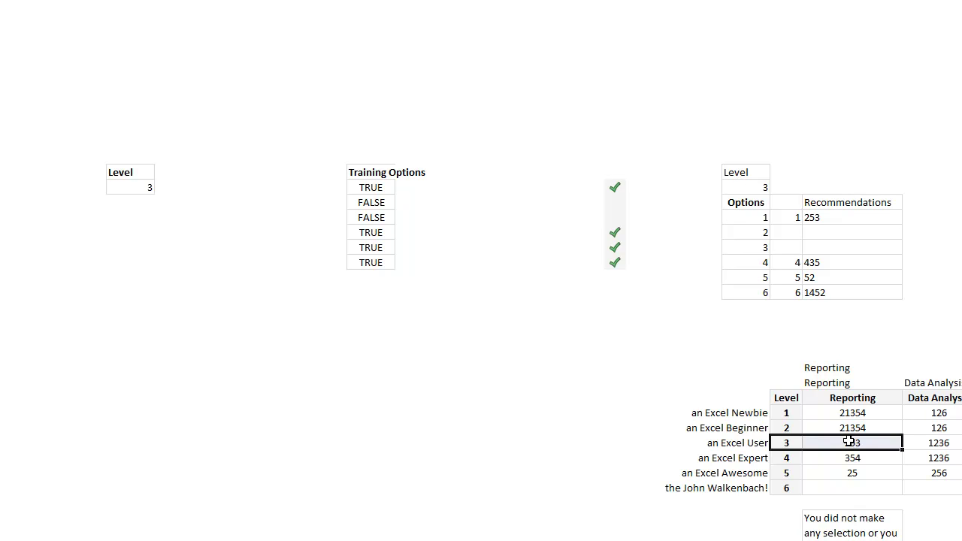
click(821, 216)
click(842, 257)
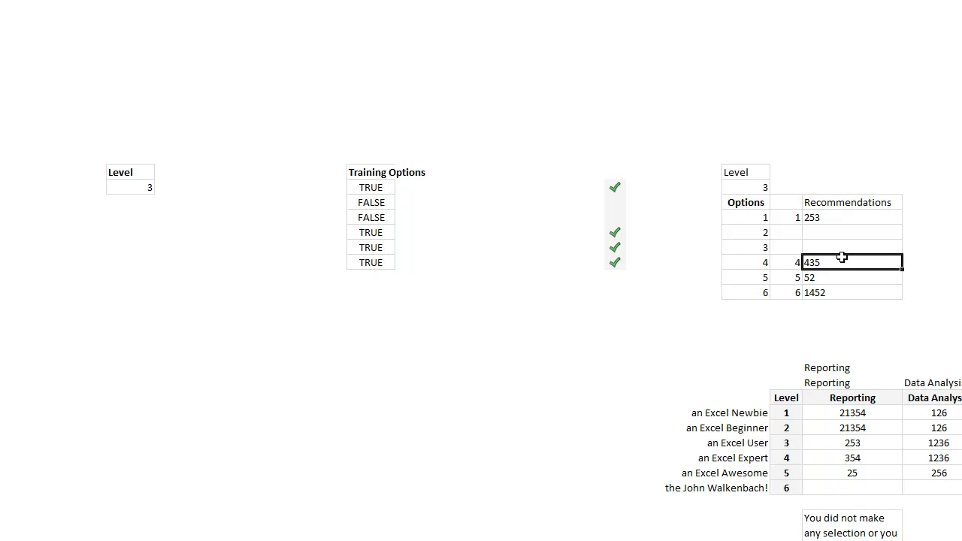
click(834, 277)
click(833, 294)
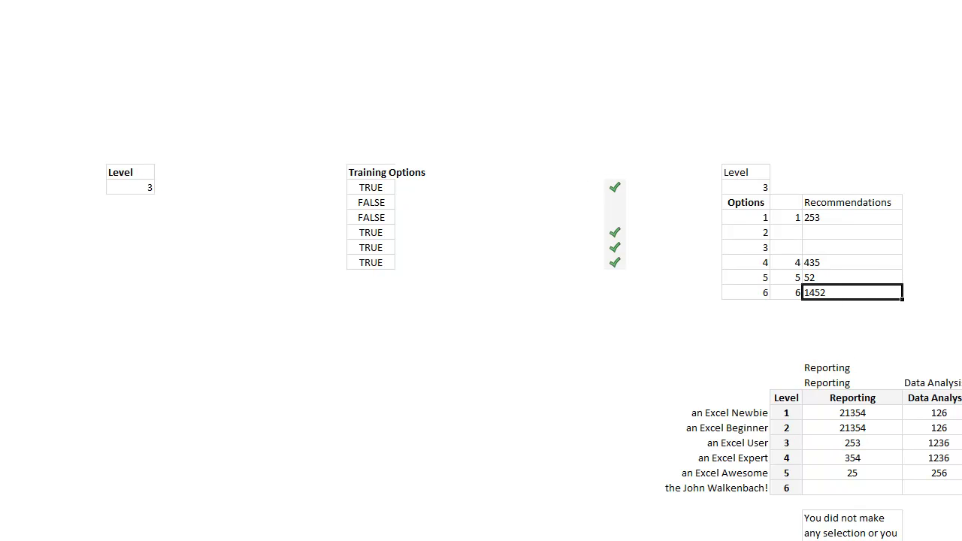
scroll(526, 352, right, 5)
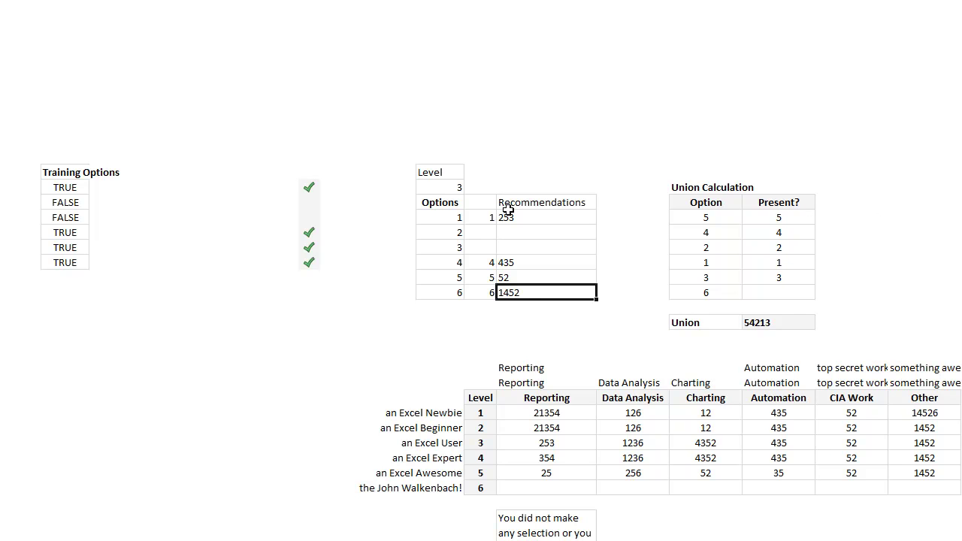
click(773, 215)
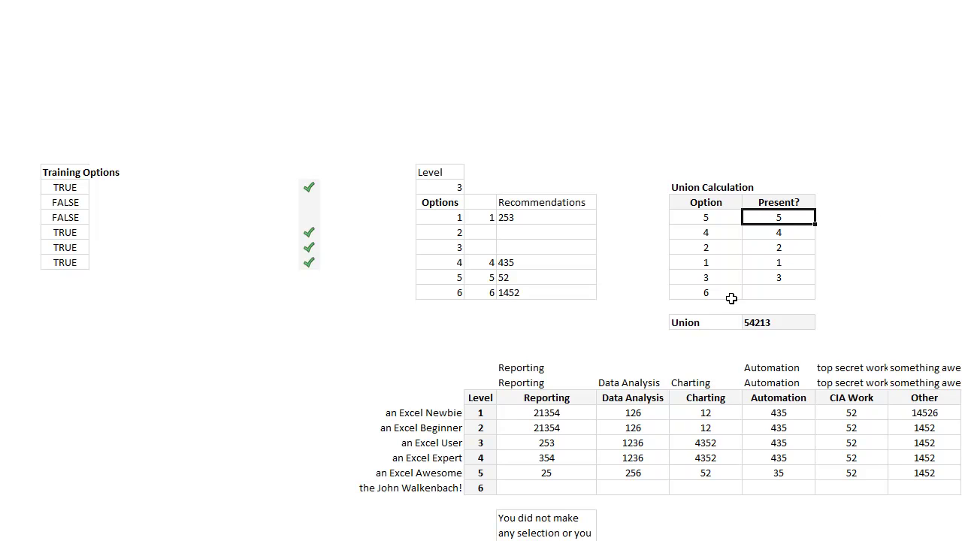
click(772, 326)
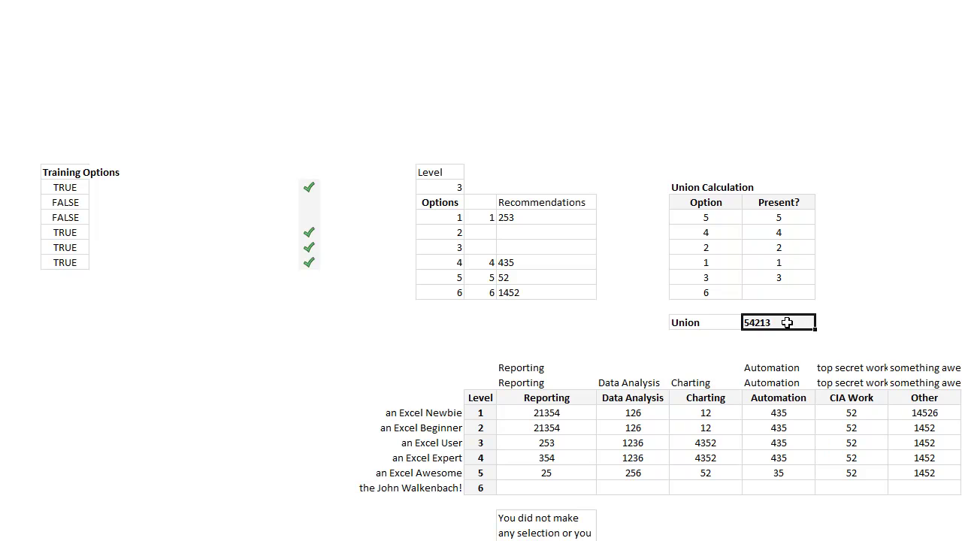
drag(703, 218, 715, 287)
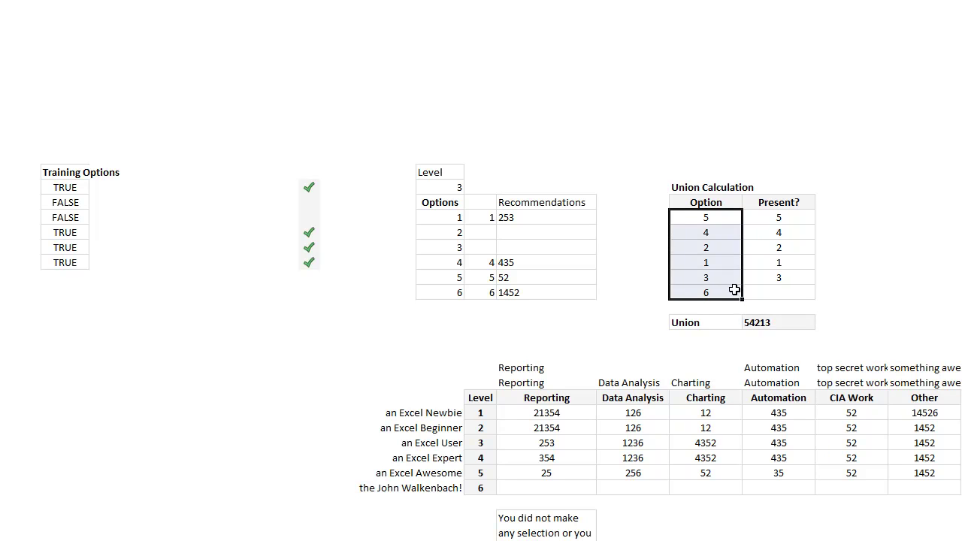
click(755, 330)
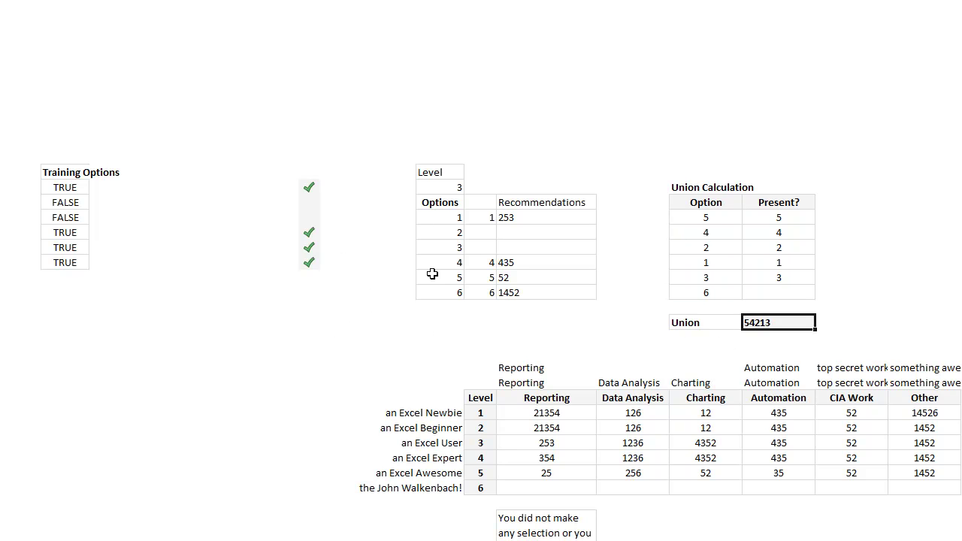
click(534, 385)
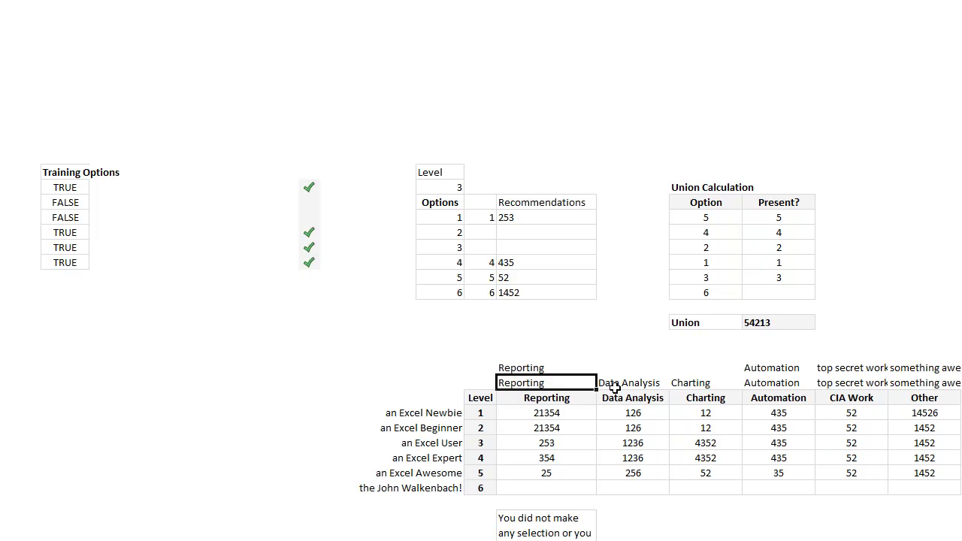
click(772, 383)
click(840, 384)
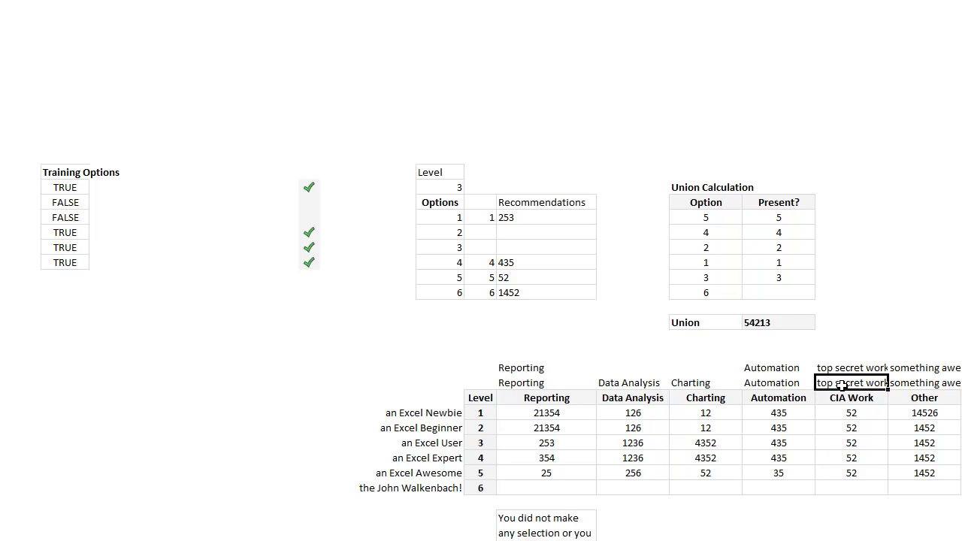
click(940, 380)
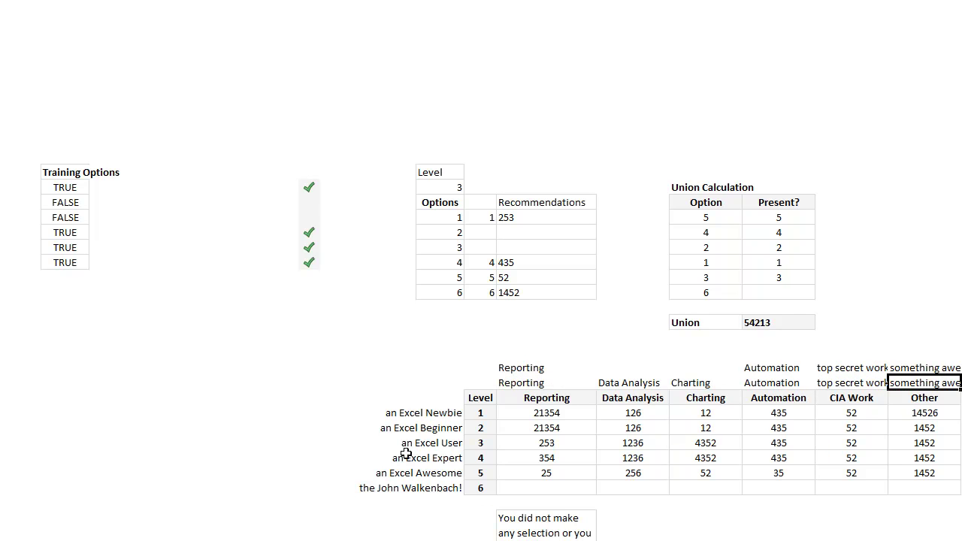
drag(407, 446, 564, 444)
click(474, 455)
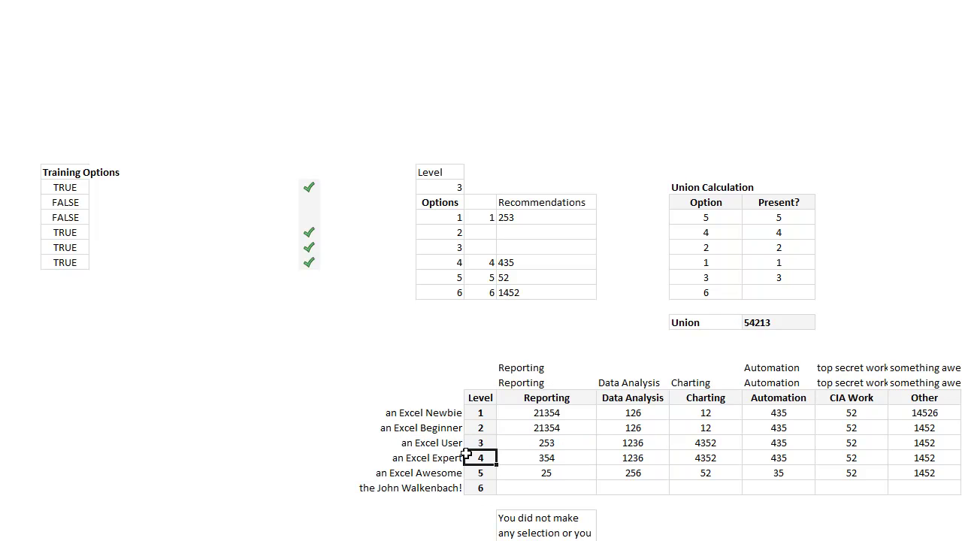
click(768, 328)
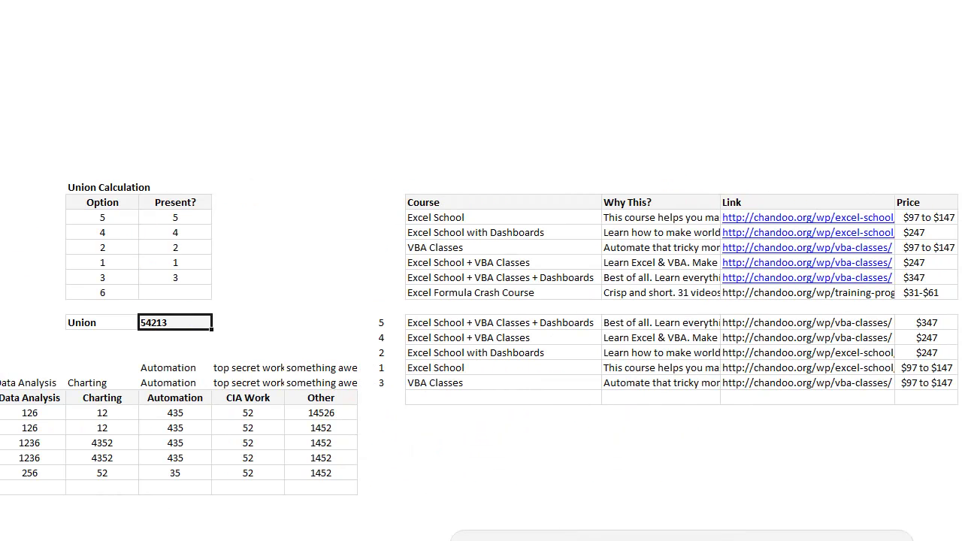
Step: Compare the Excel School course list with the ranked recommendations table, then reveal the message panel
click(483, 219)
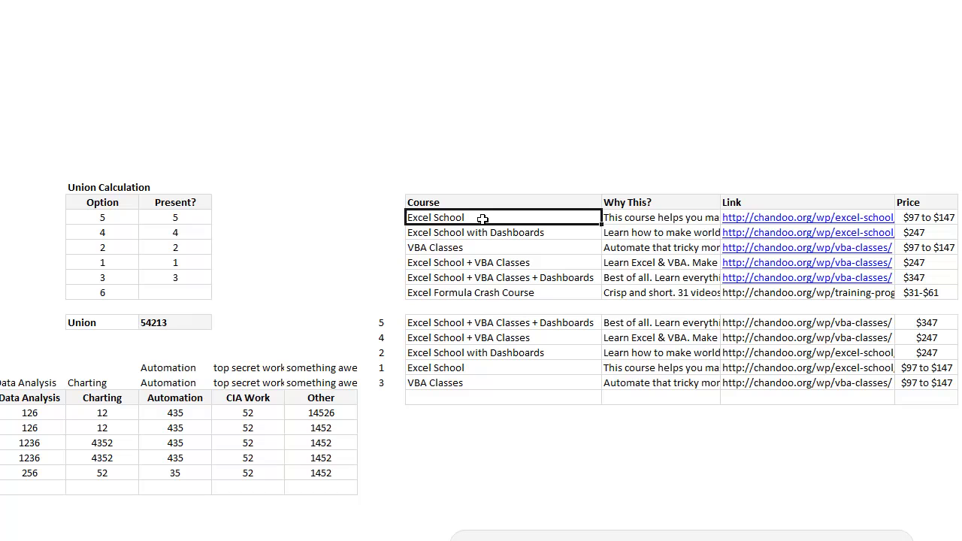
click(657, 218)
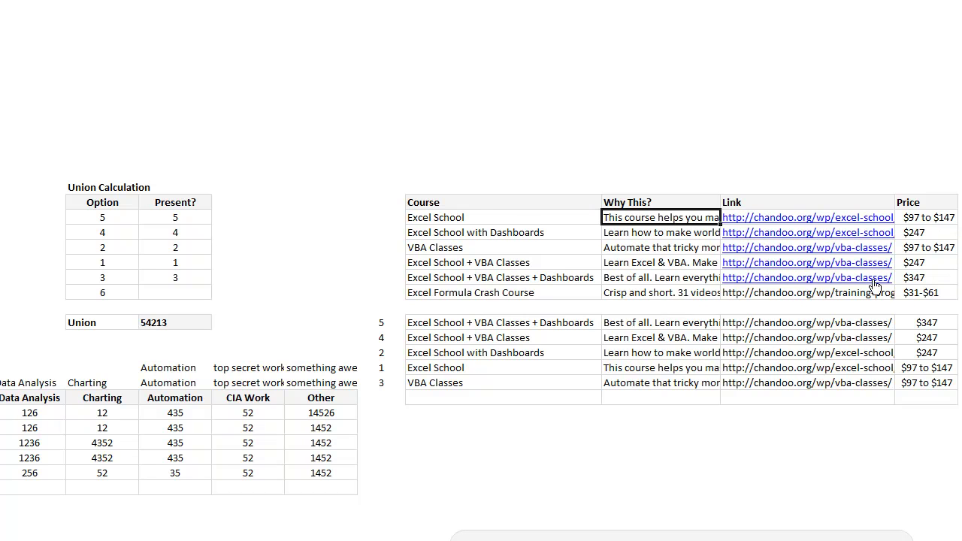
drag(546, 327, 904, 396)
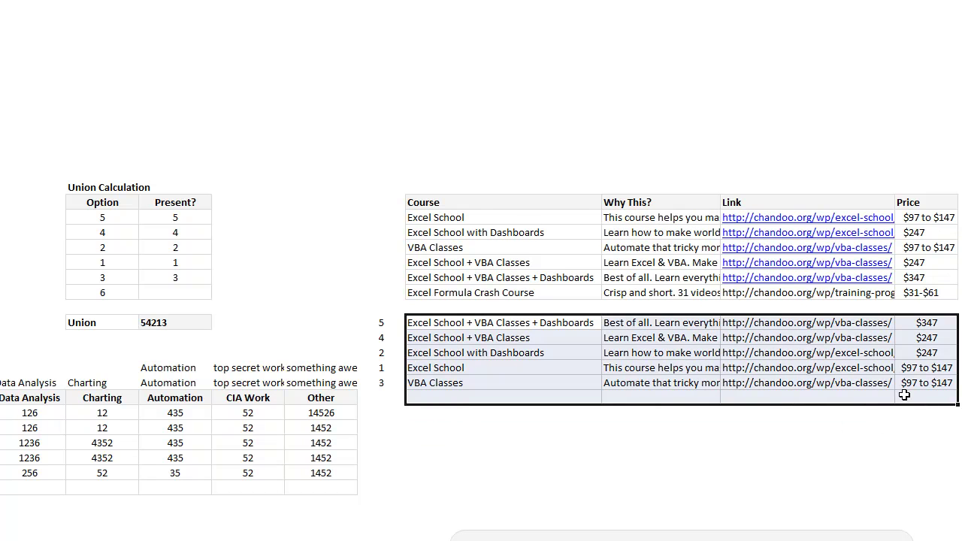
drag(418, 218, 914, 293)
drag(434, 323, 902, 378)
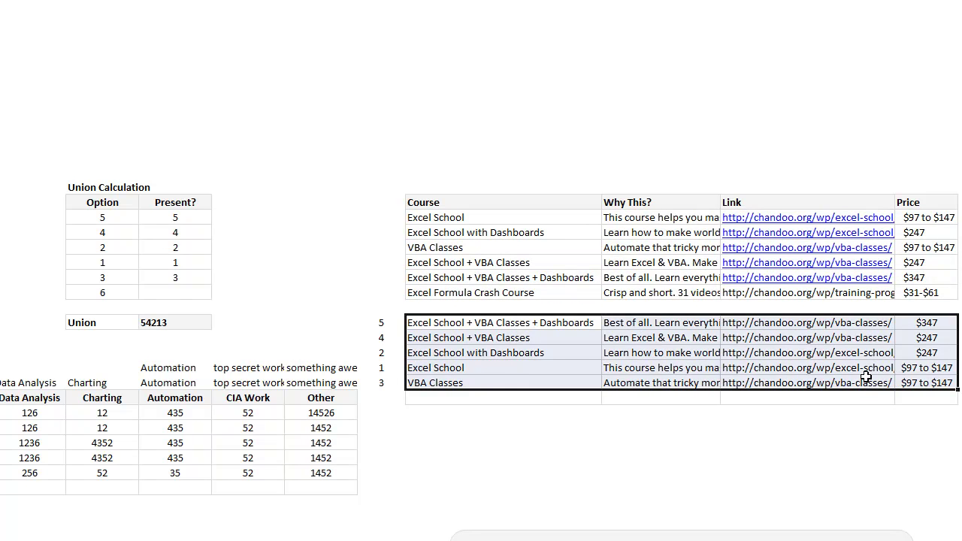
scroll(669, 429, down, 5)
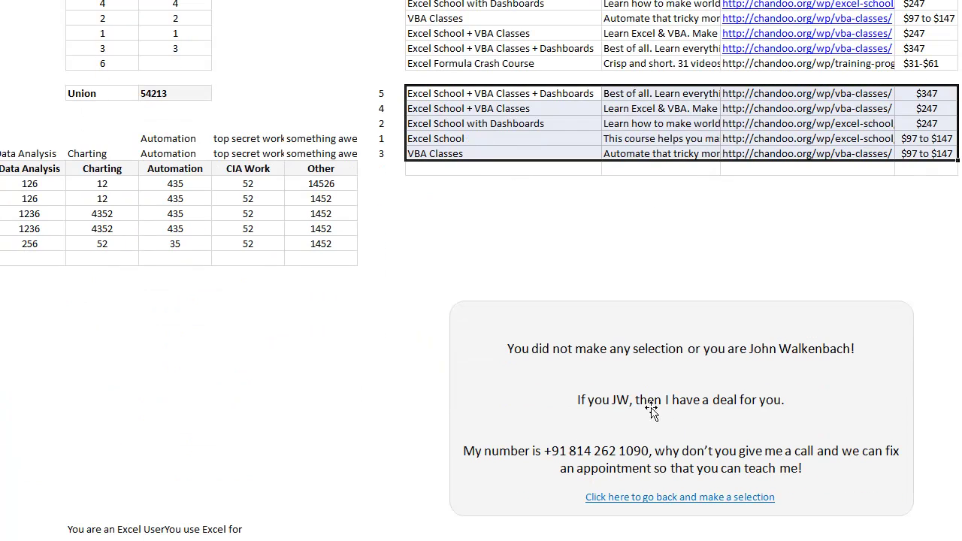
click(440, 294)
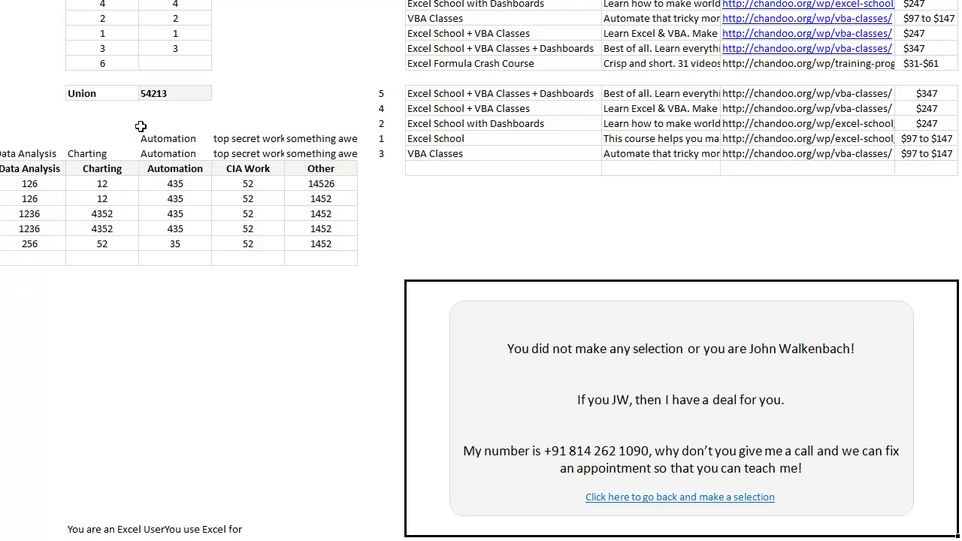
click(148, 91)
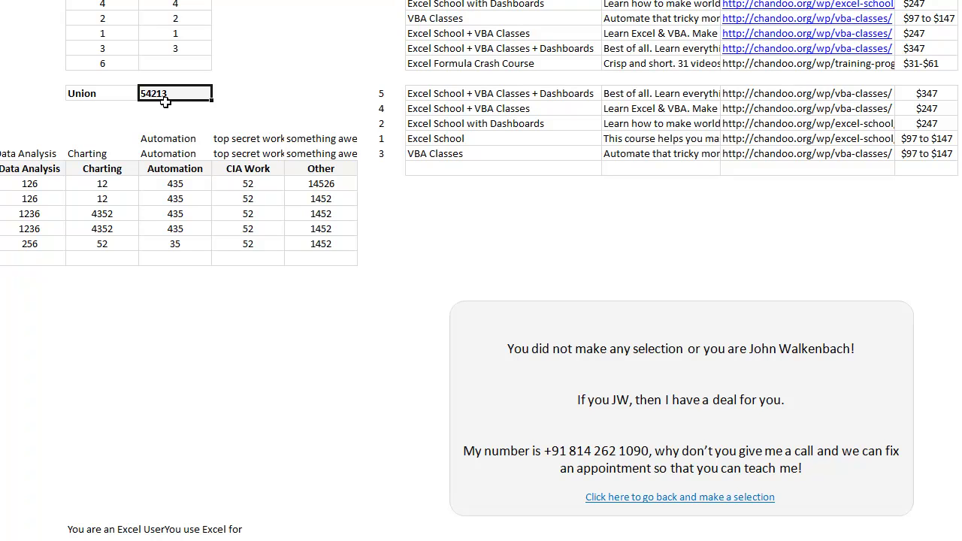
click(445, 285)
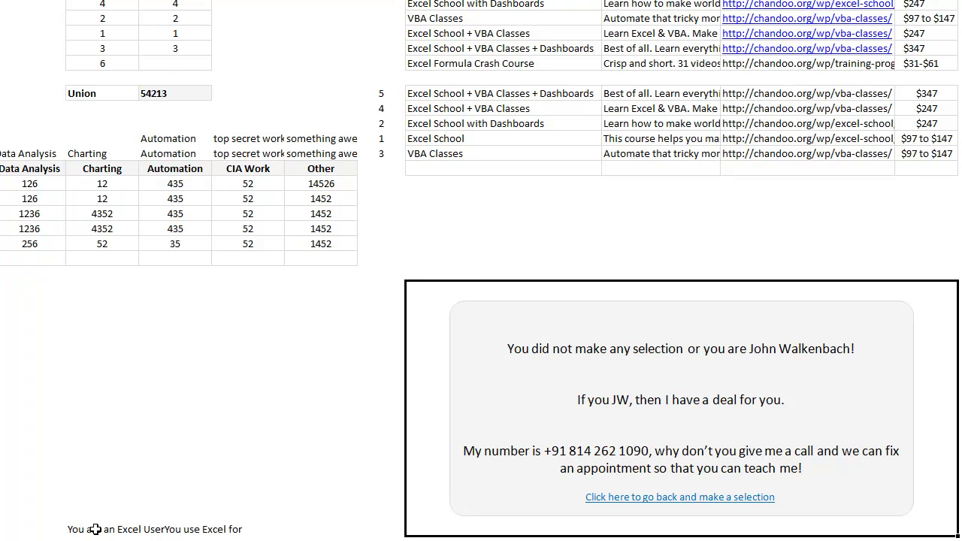
scroll(128, 454, up, 7)
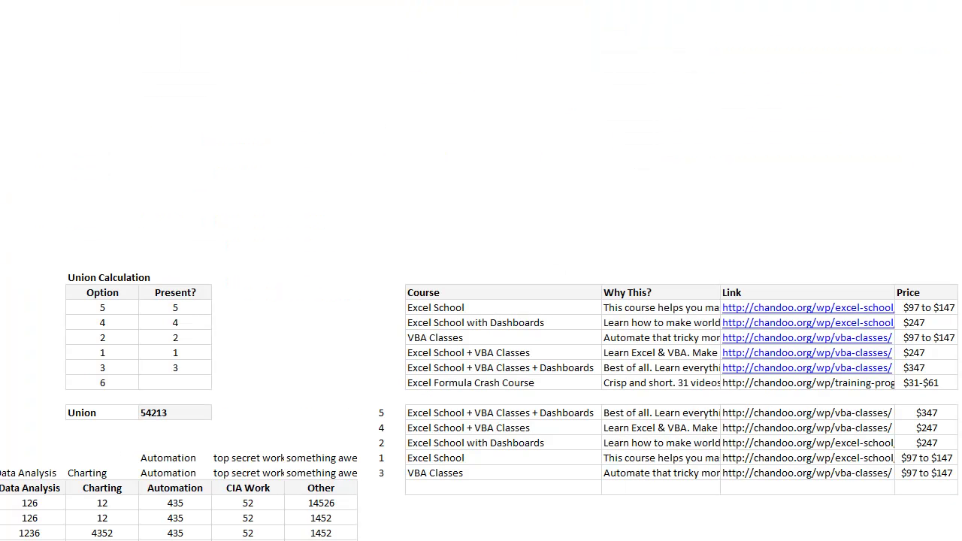
Step: Generate ranked course recommendations from the current survey answers, then go back to modify them
scroll(481, 301, left, 10)
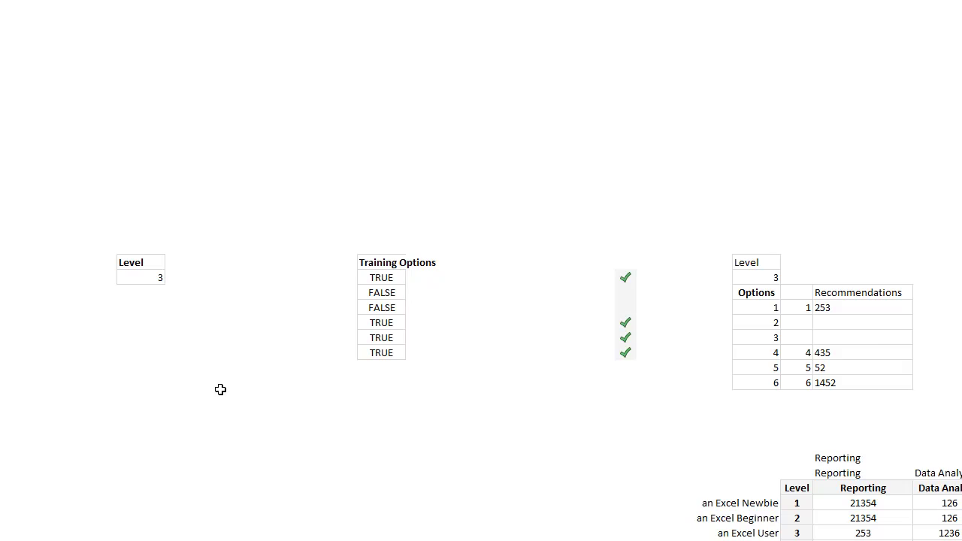
scroll(220, 389, up, 12)
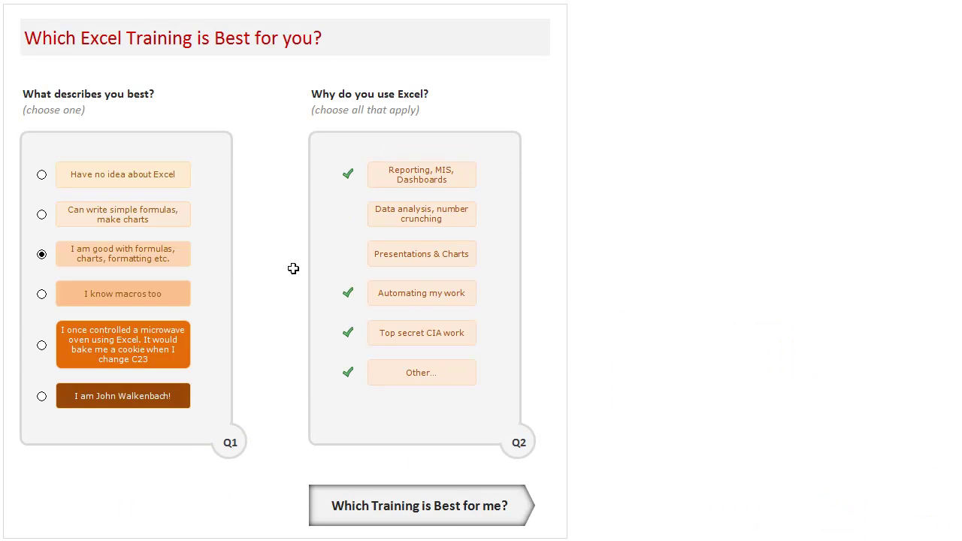
click(432, 518)
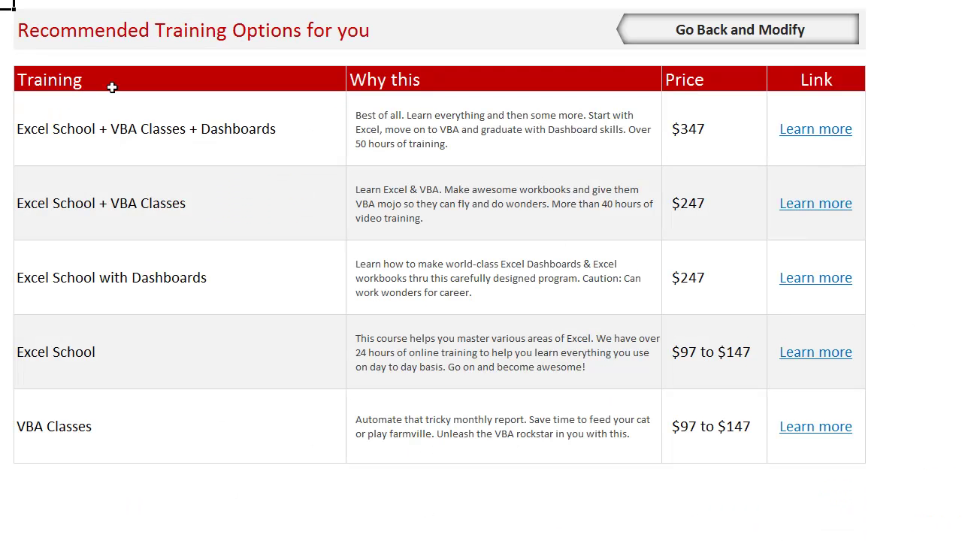
click(55, 105)
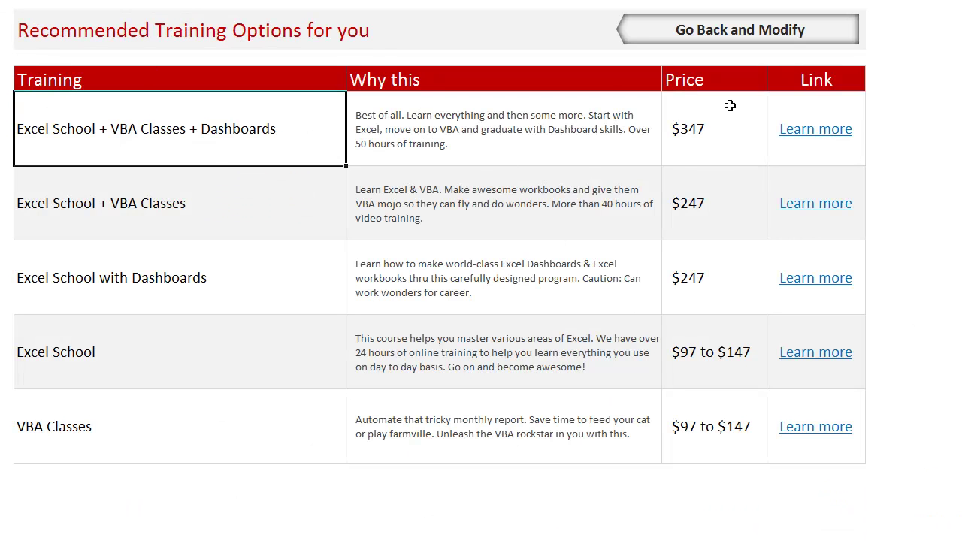
click(741, 38)
Step: Pick the last Q1 answer to get the fallback message box, then follow its link back
click(42, 397)
click(392, 505)
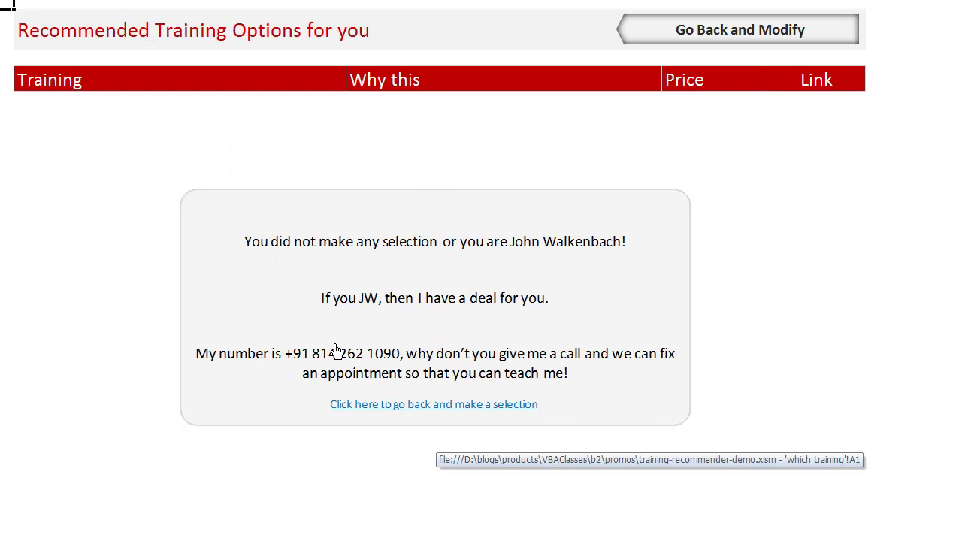
mouse_move(32, 118)
mouse_down()
mouse_move(538, 462)
mouse_move(780, 495)
mouse_up()
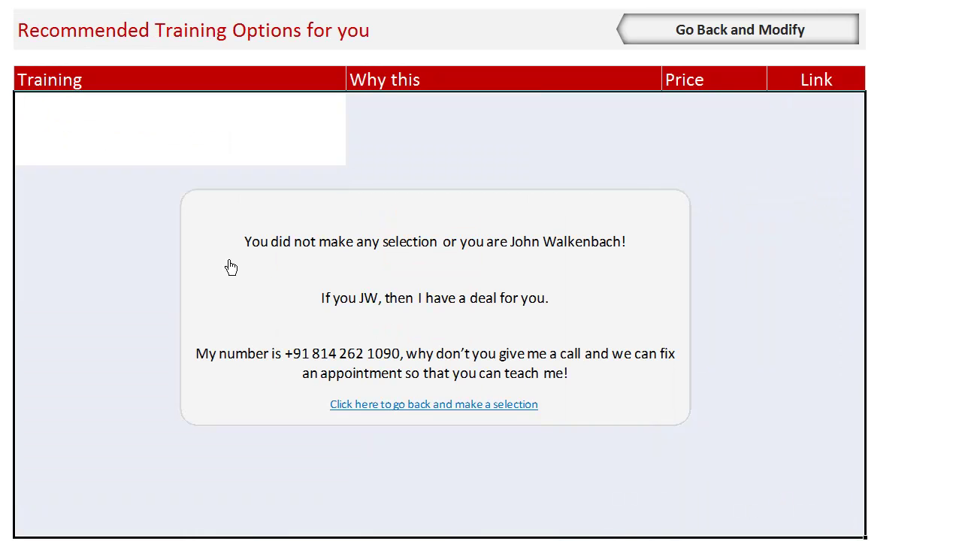
click(68, 116)
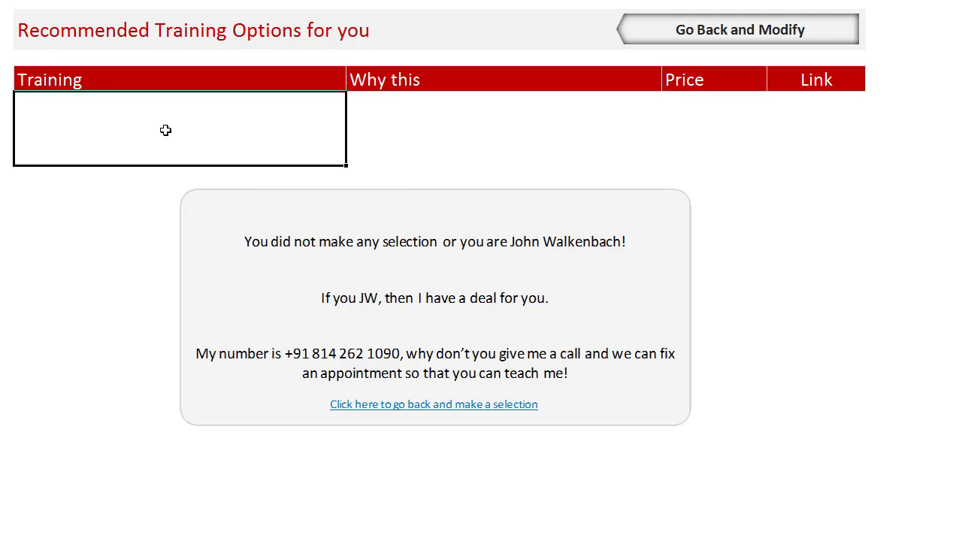
click(50, 263)
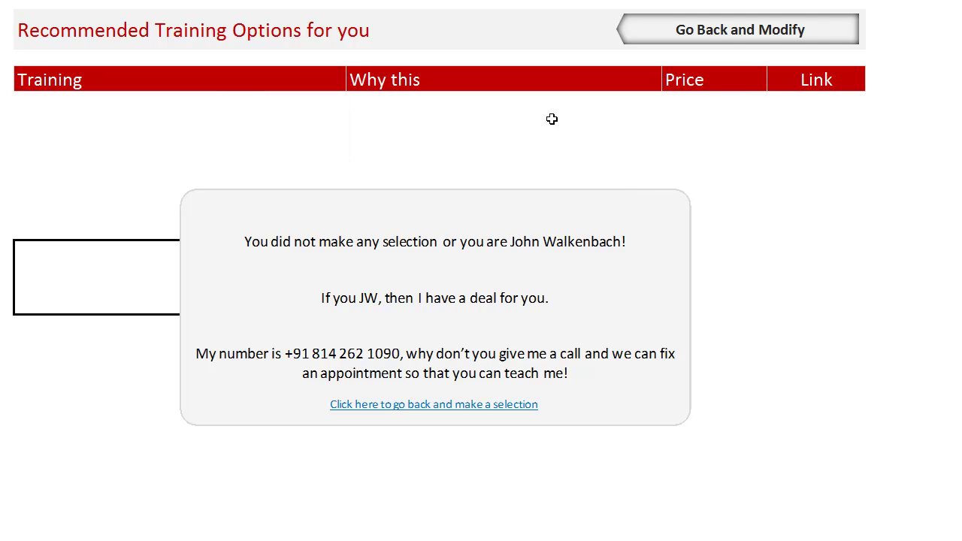
click(653, 370)
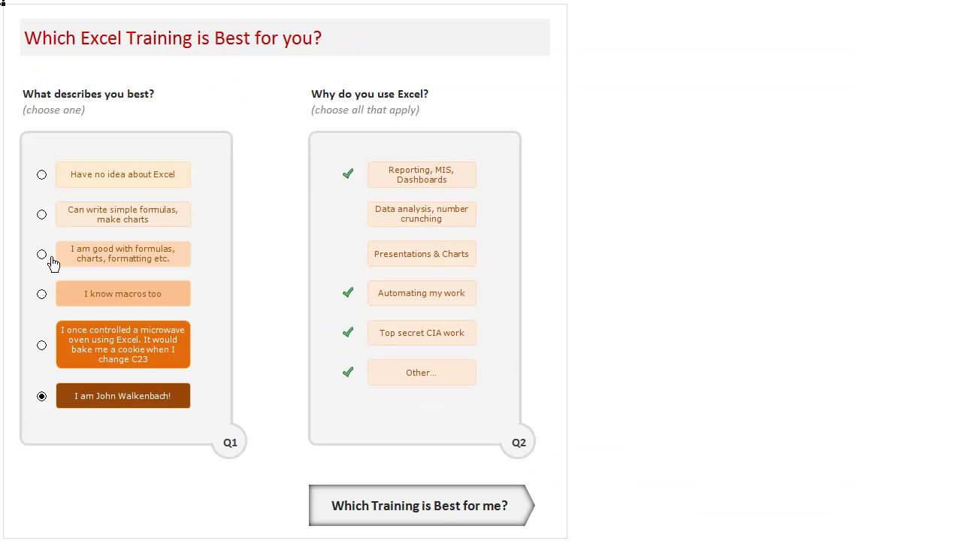
Step: Choose 'I am good with formulas' in Q1, rerun the recommendations, and return to the survey
click(50, 258)
click(429, 504)
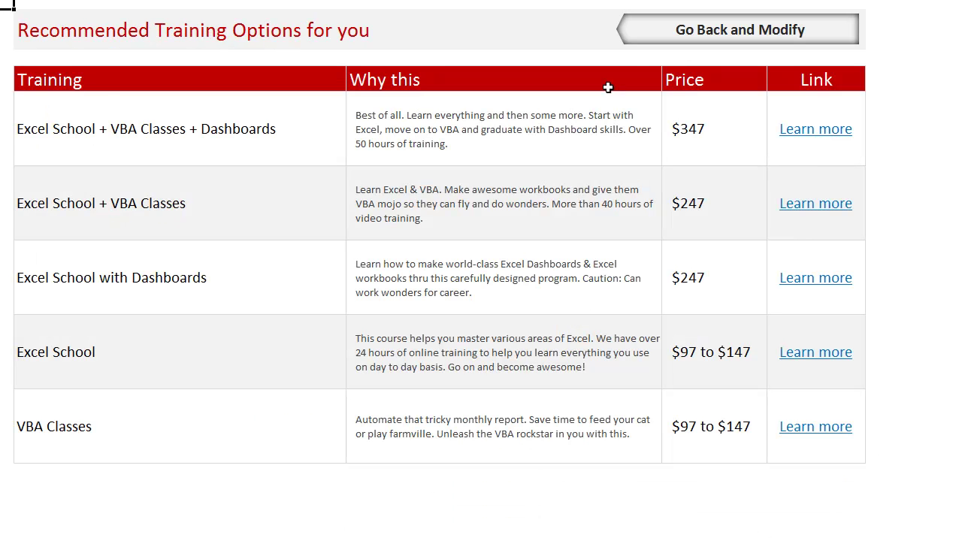
click(687, 46)
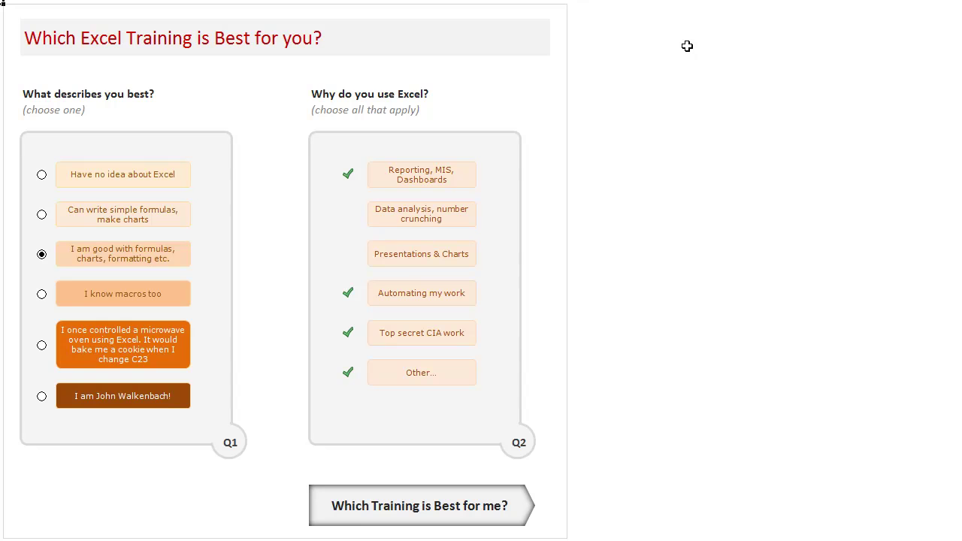